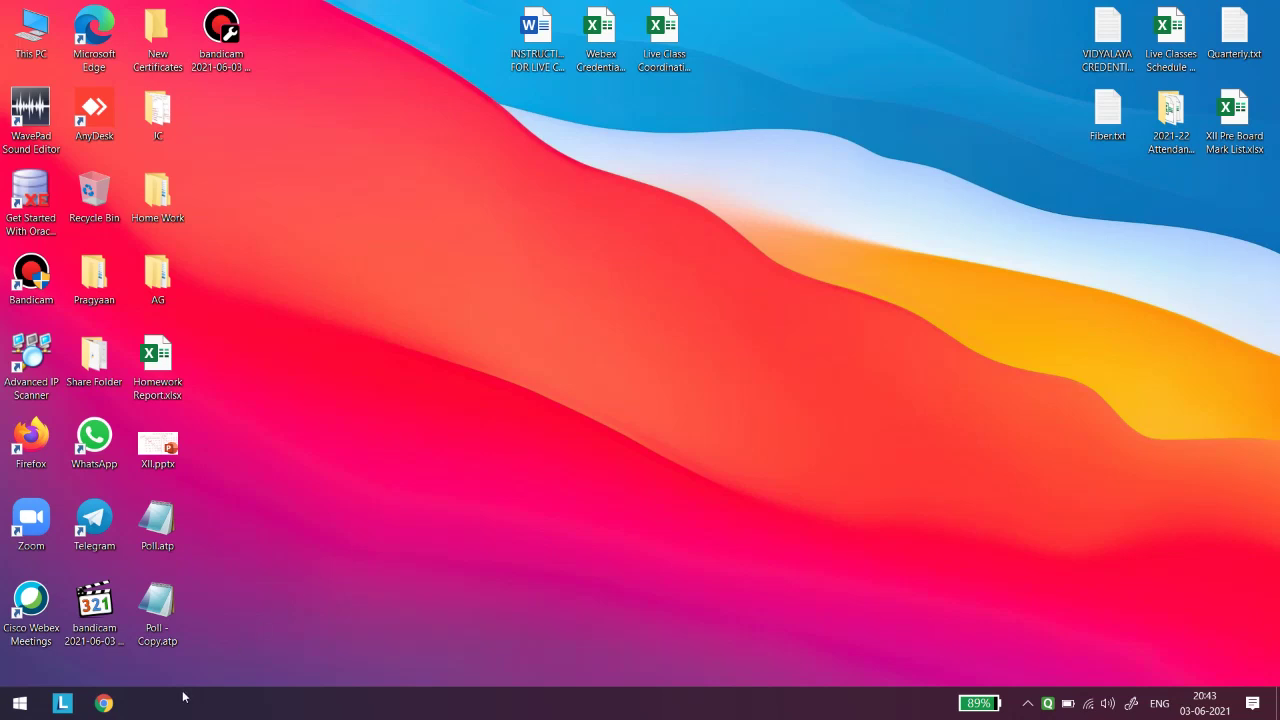
Switch to Google Chrome and search the web for "download firefox".
left_click(104, 703)
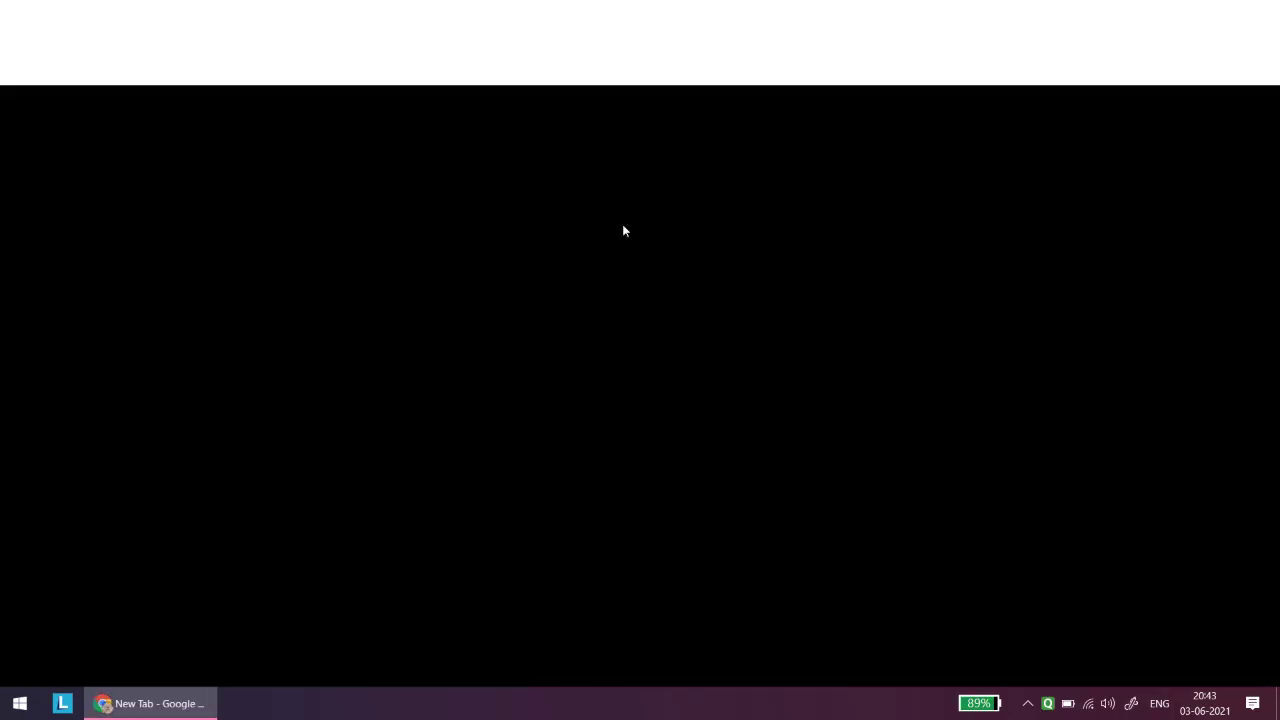
type("do")
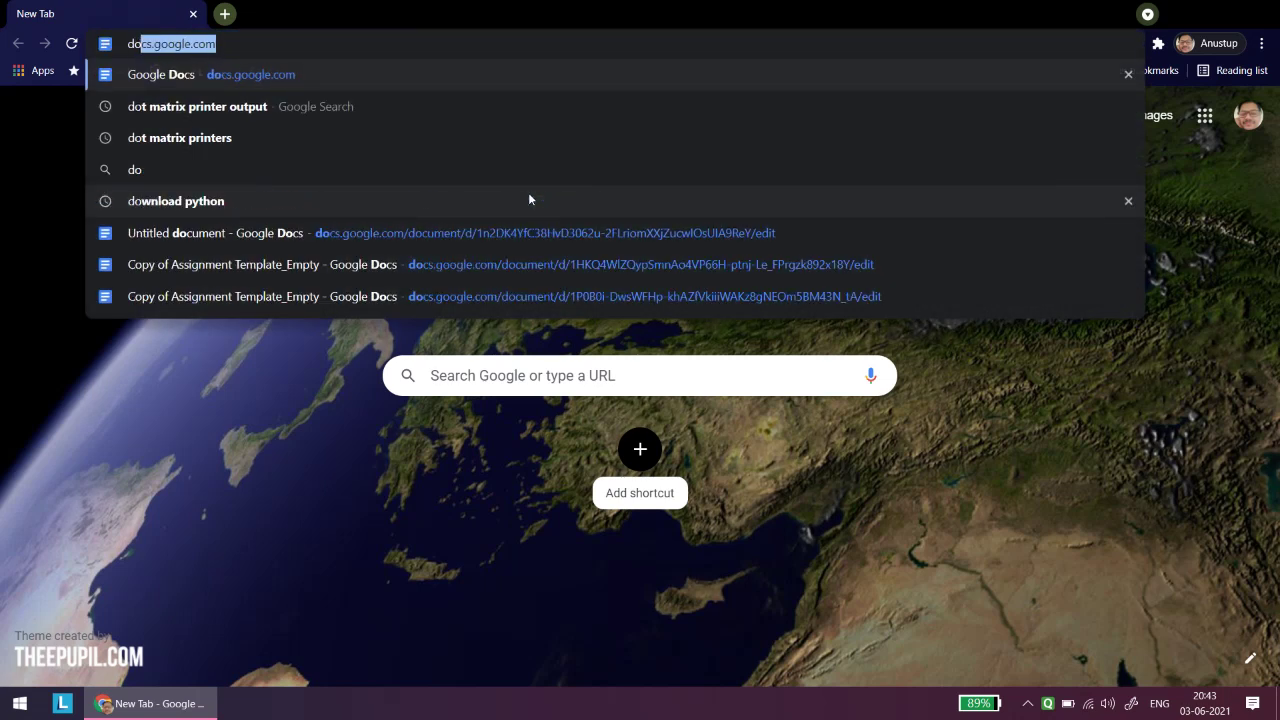
type("wnload firefo")
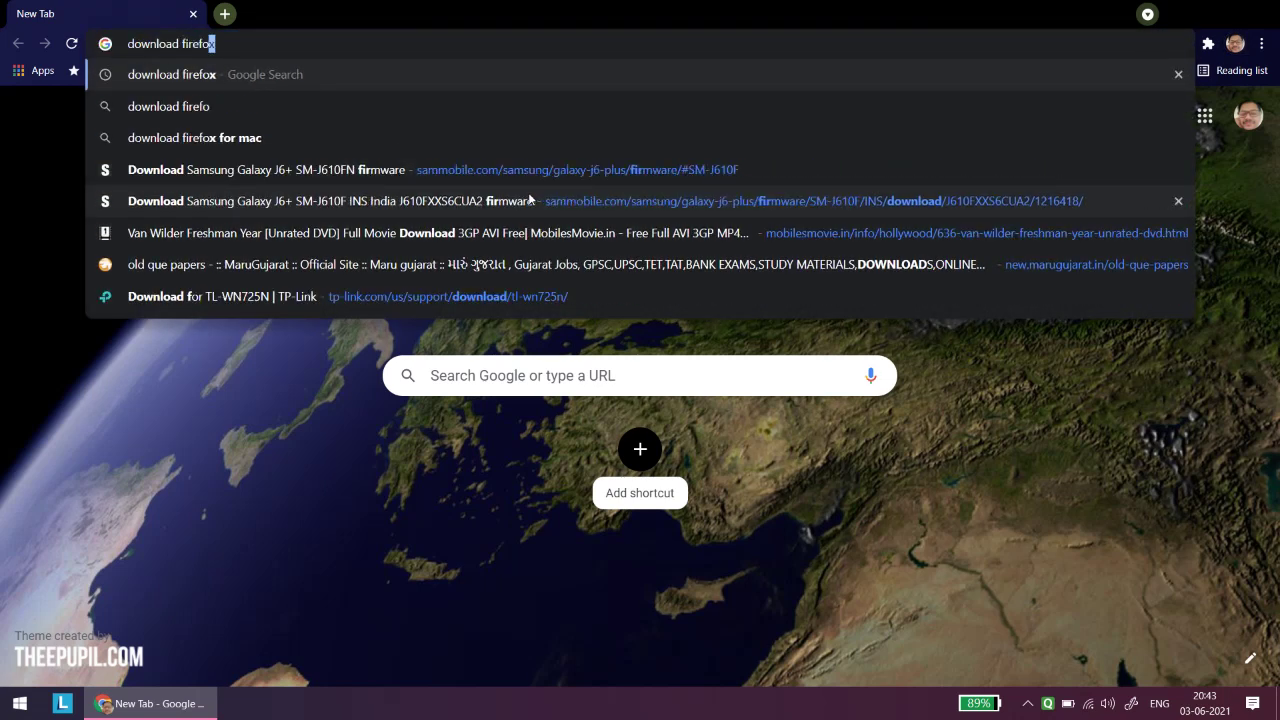
key("Return")
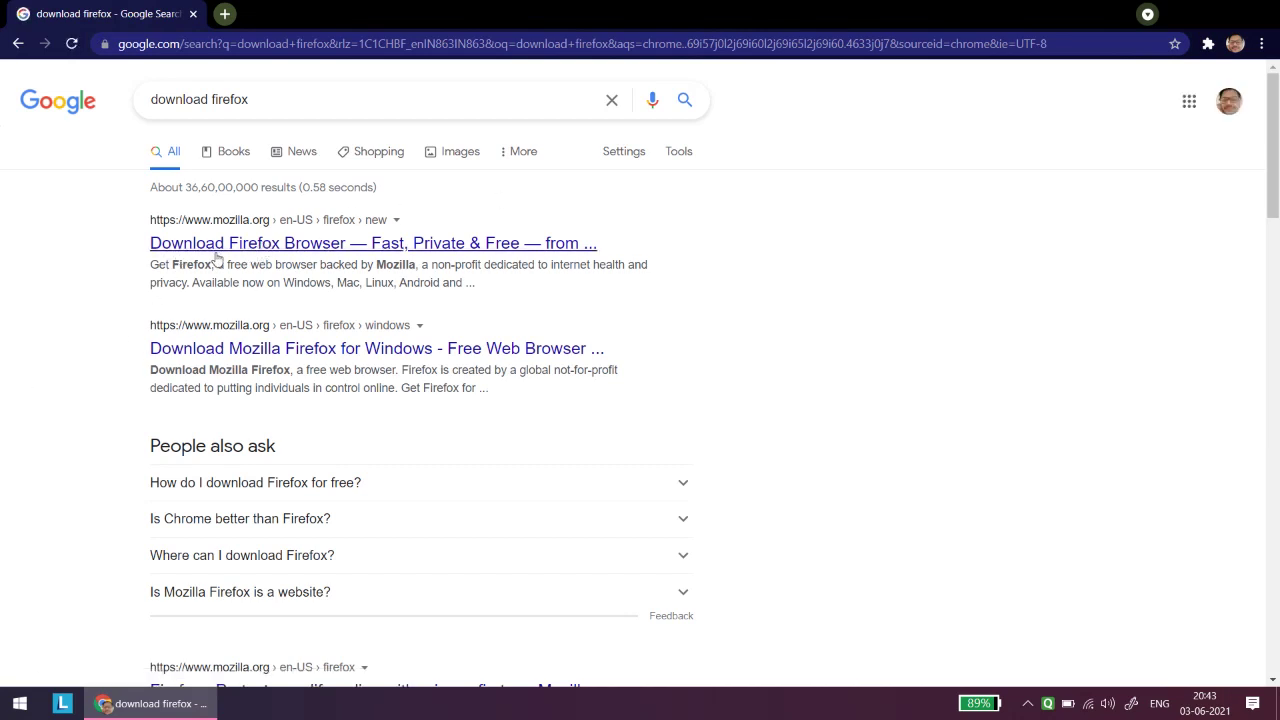
Download the Firefox installer from Mozilla's official download page and run Firefox Installer.exe.
left_click(273, 246)
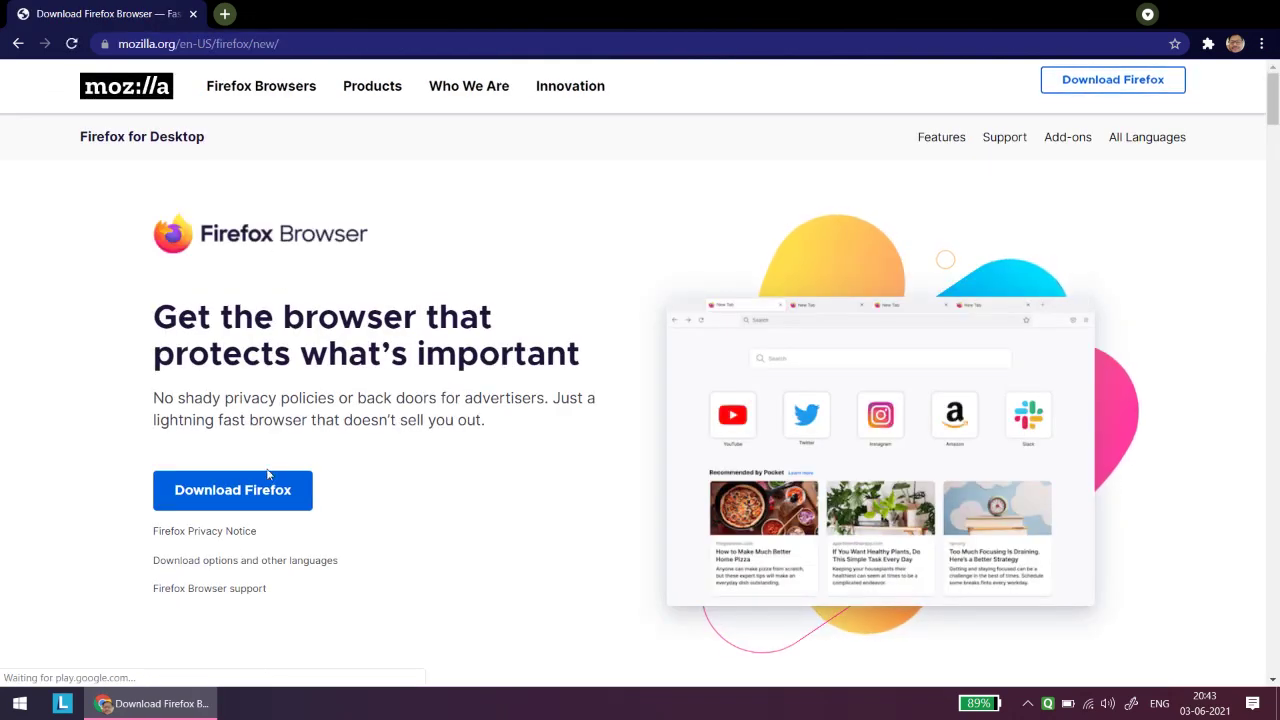
left_click(237, 491)
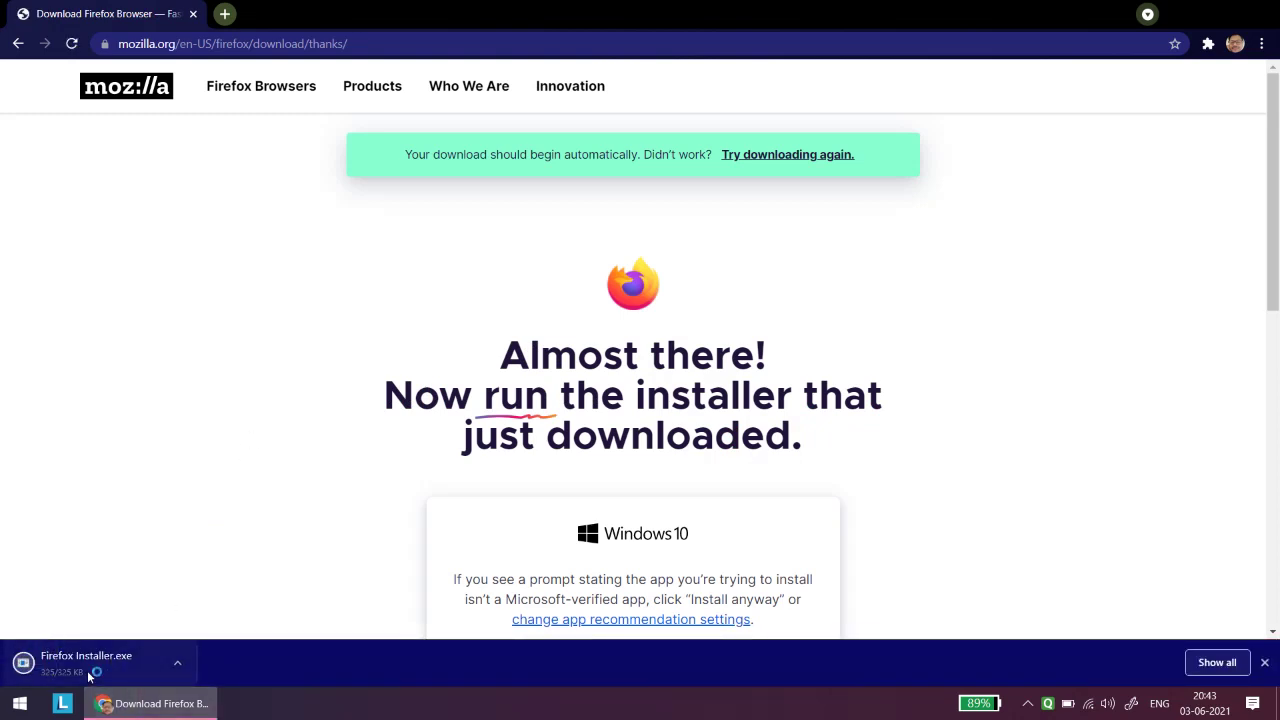
left_click(95, 664)
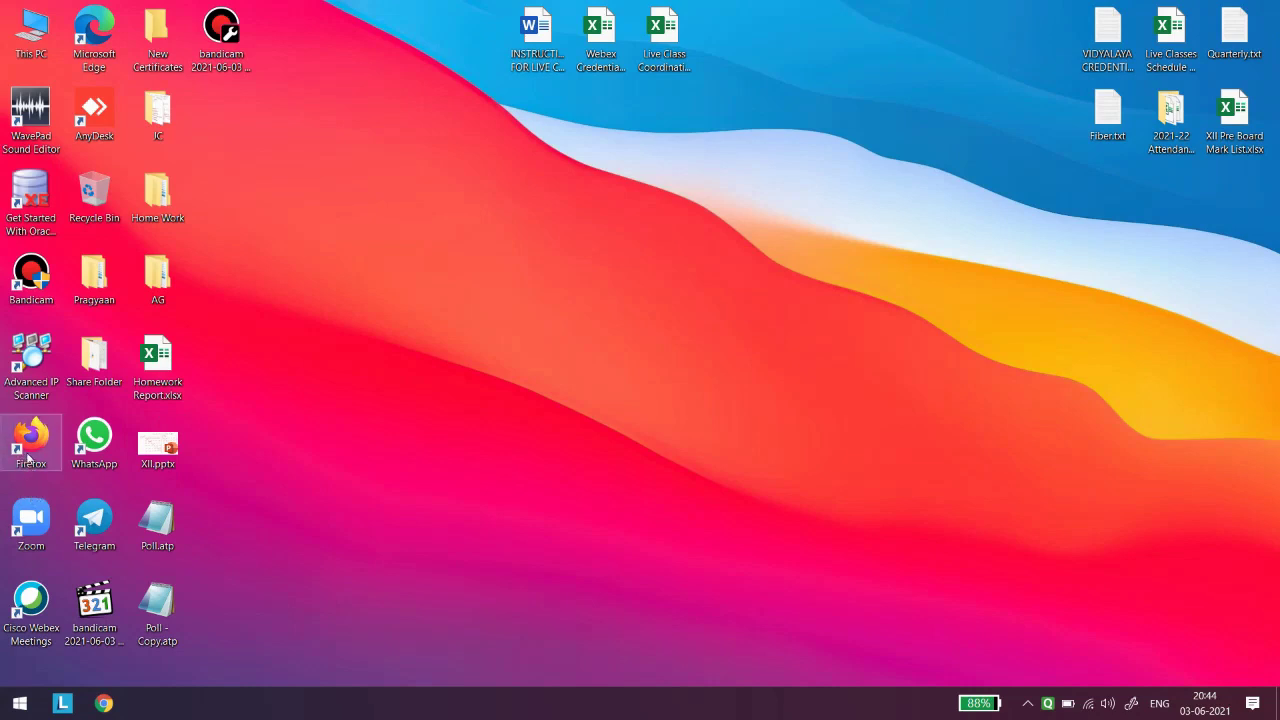
Switch to Firefox and open its Add-ons and Themes manager.
double_click(27, 452)
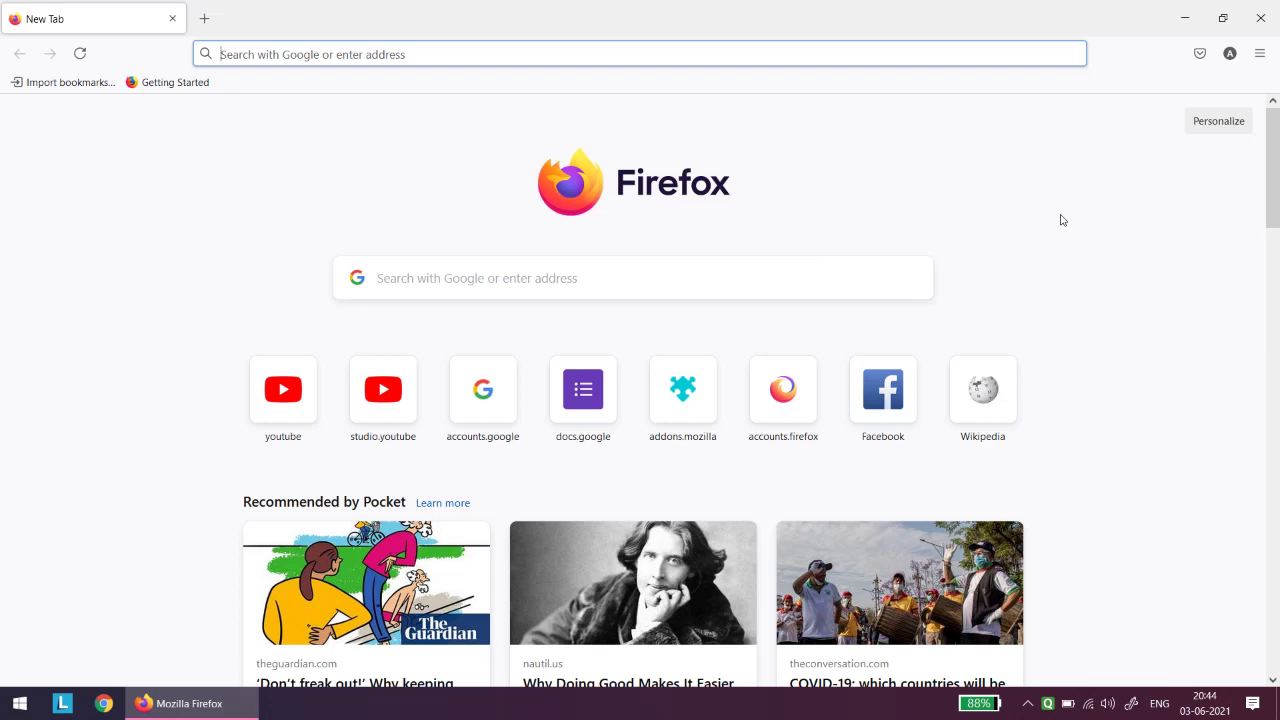
left_click(1258, 56)
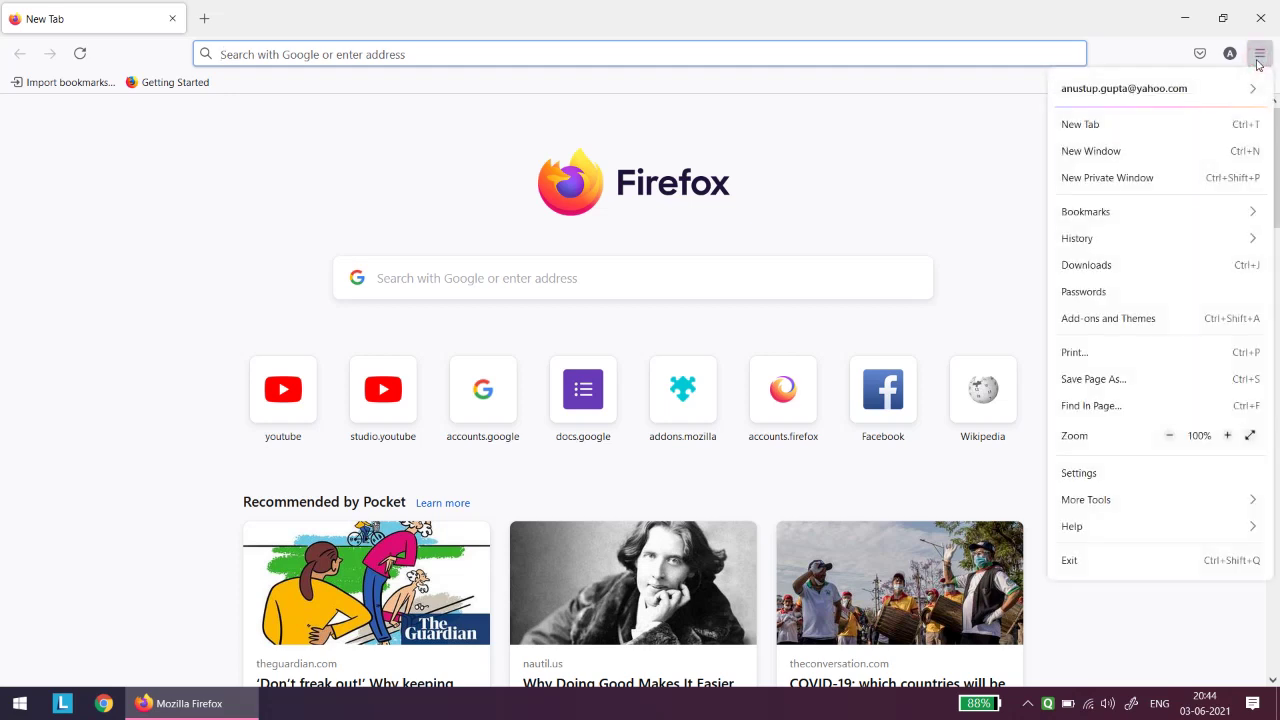
left_click(1106, 320)
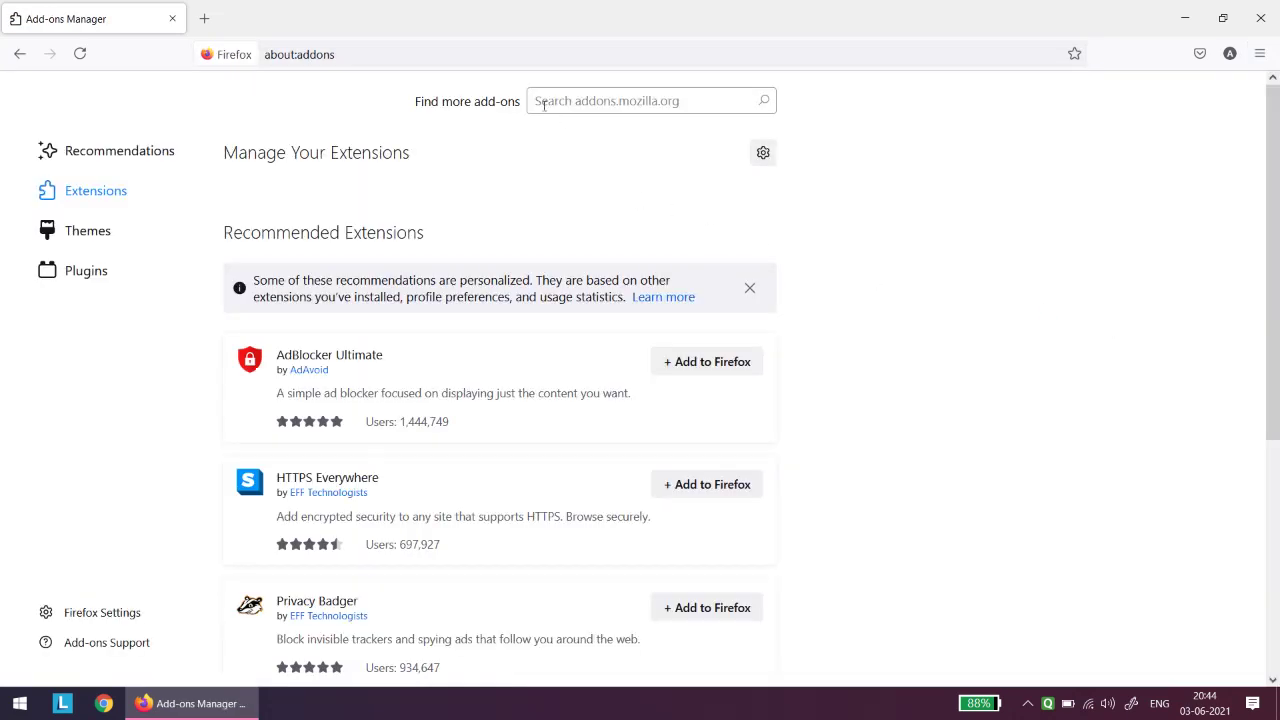
Search the Mozilla add-ons site for "youtube downloader".
left_click(601, 101)
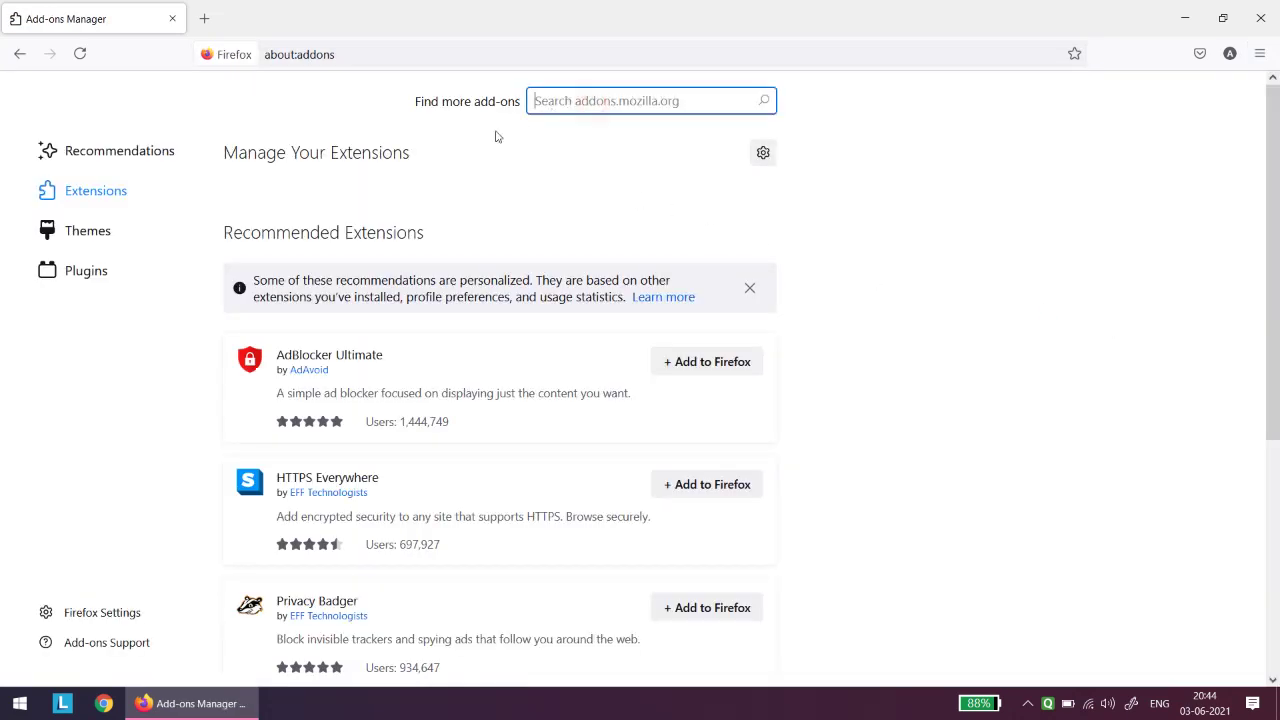
type("youtube")
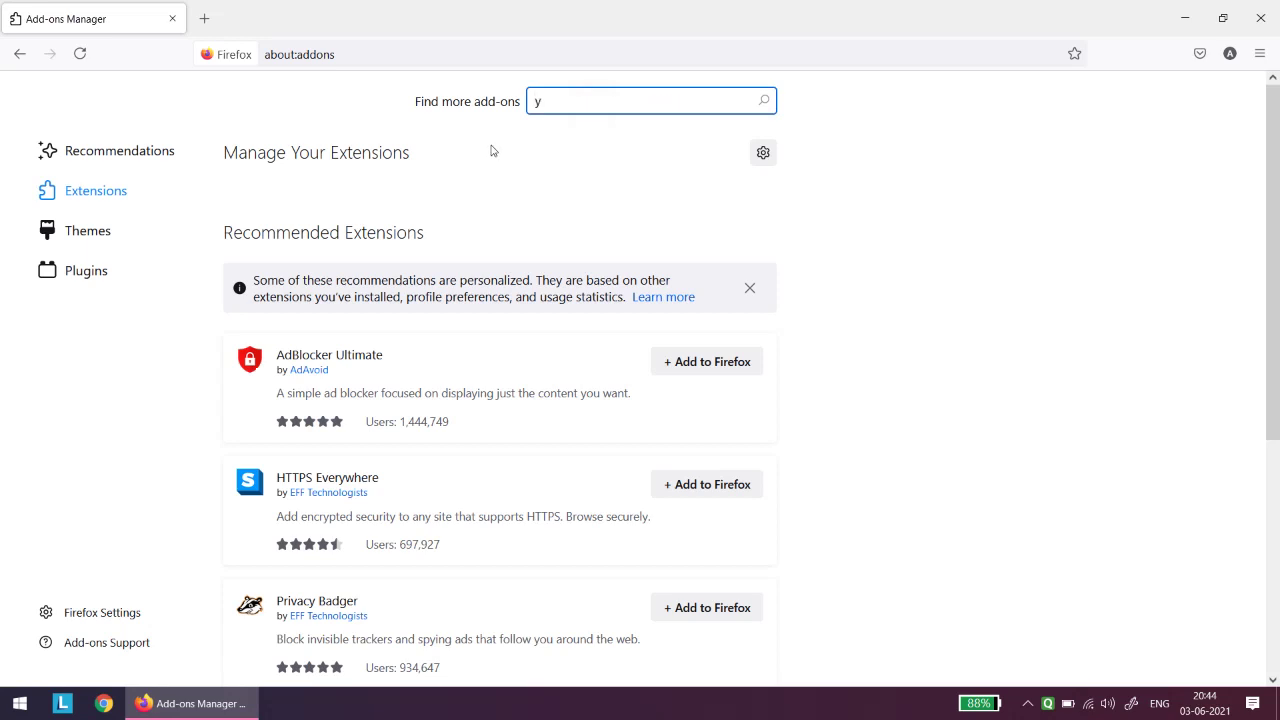
type(" downloader")
key("Return")
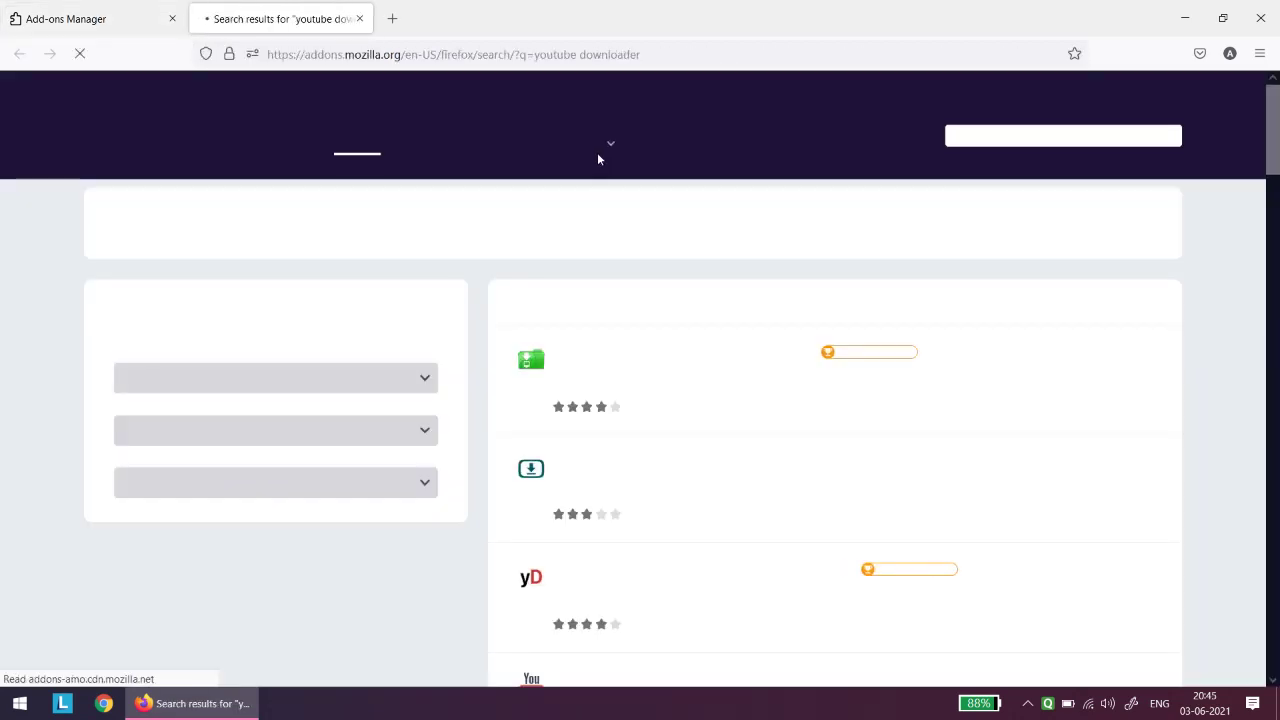
Add the Easy Youtube Video Downloader Express extension to Firefox and grant its requested permissions.
mouse_move(597, 160)
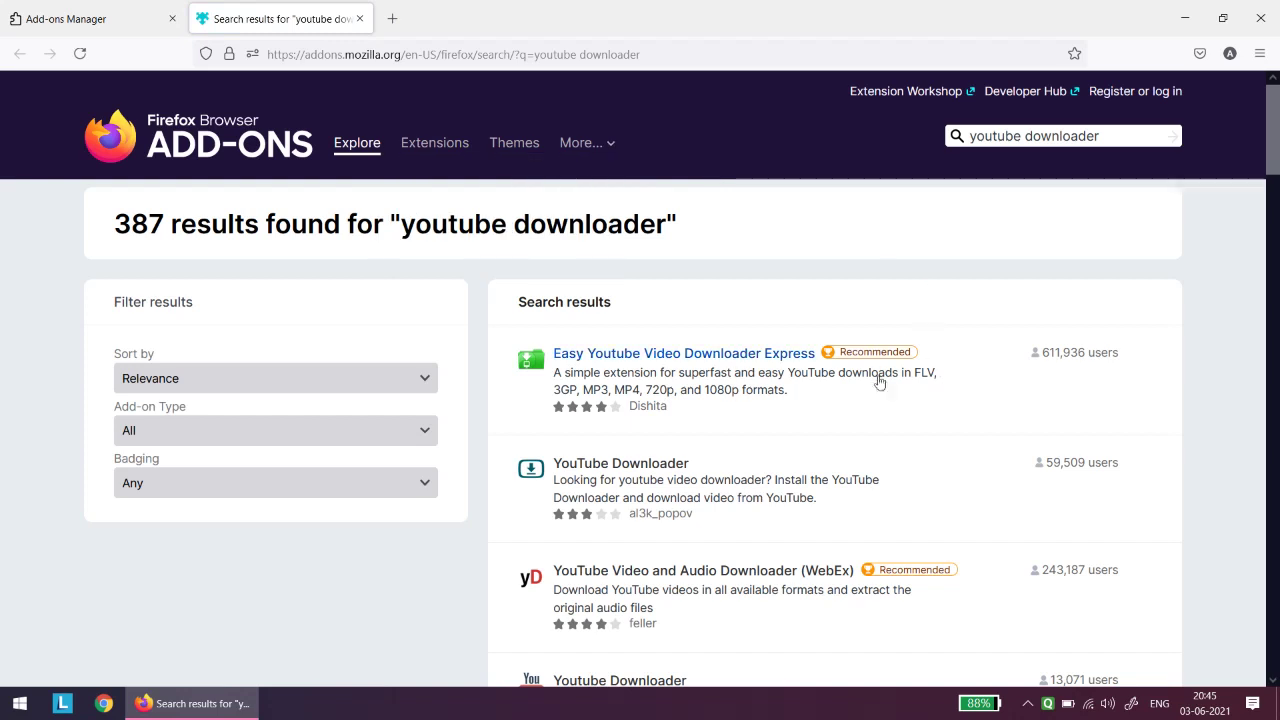
scroll(697, 423, "down", 6)
scroll(709, 440, "up", 6)
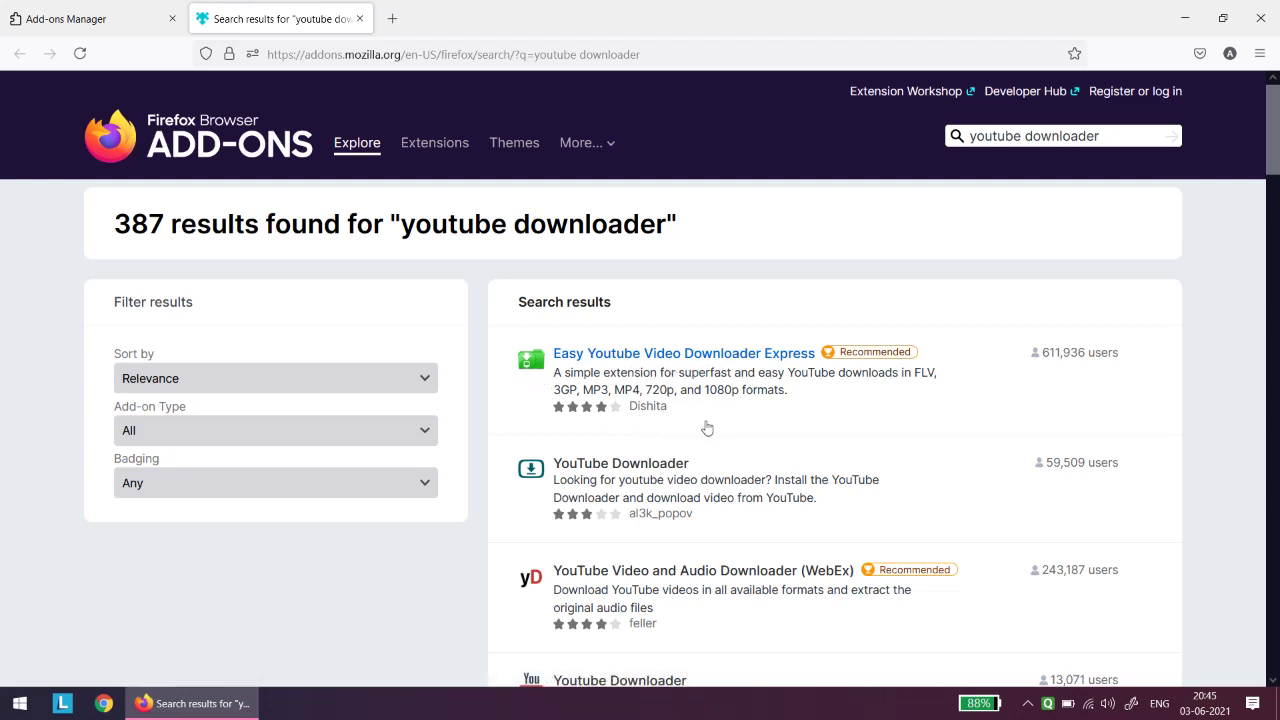
left_click(711, 354)
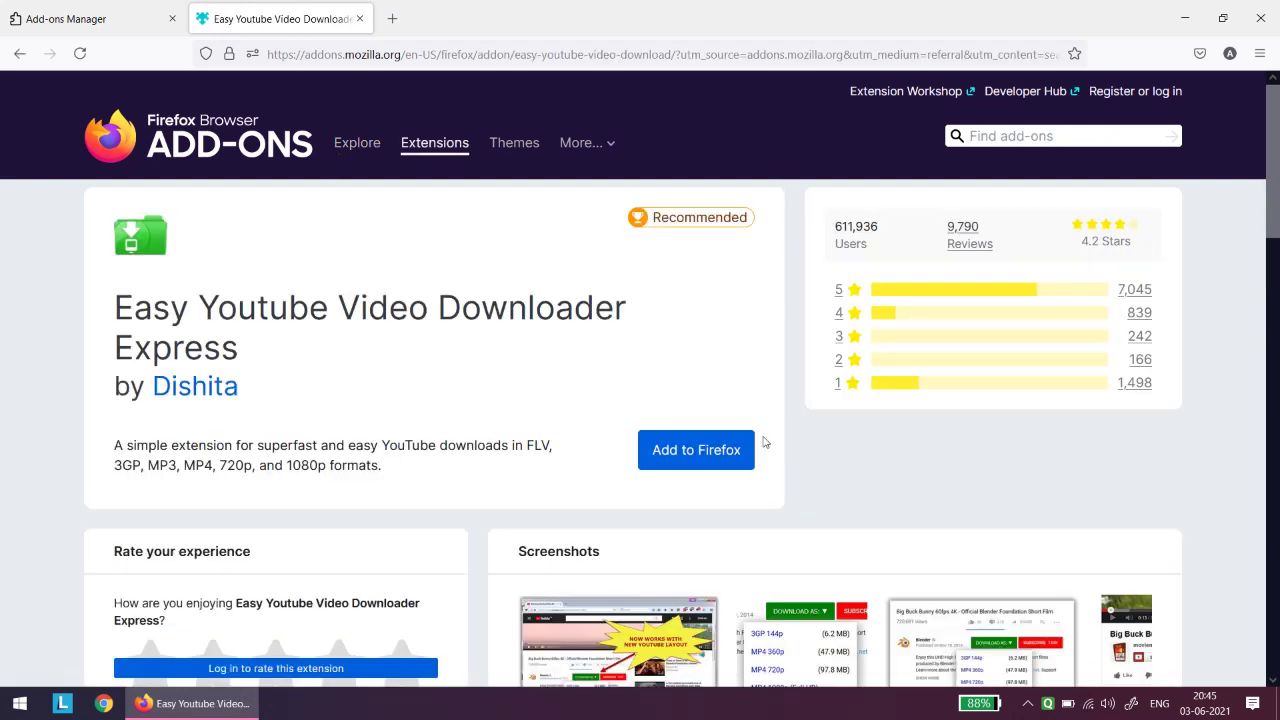
left_click(705, 465)
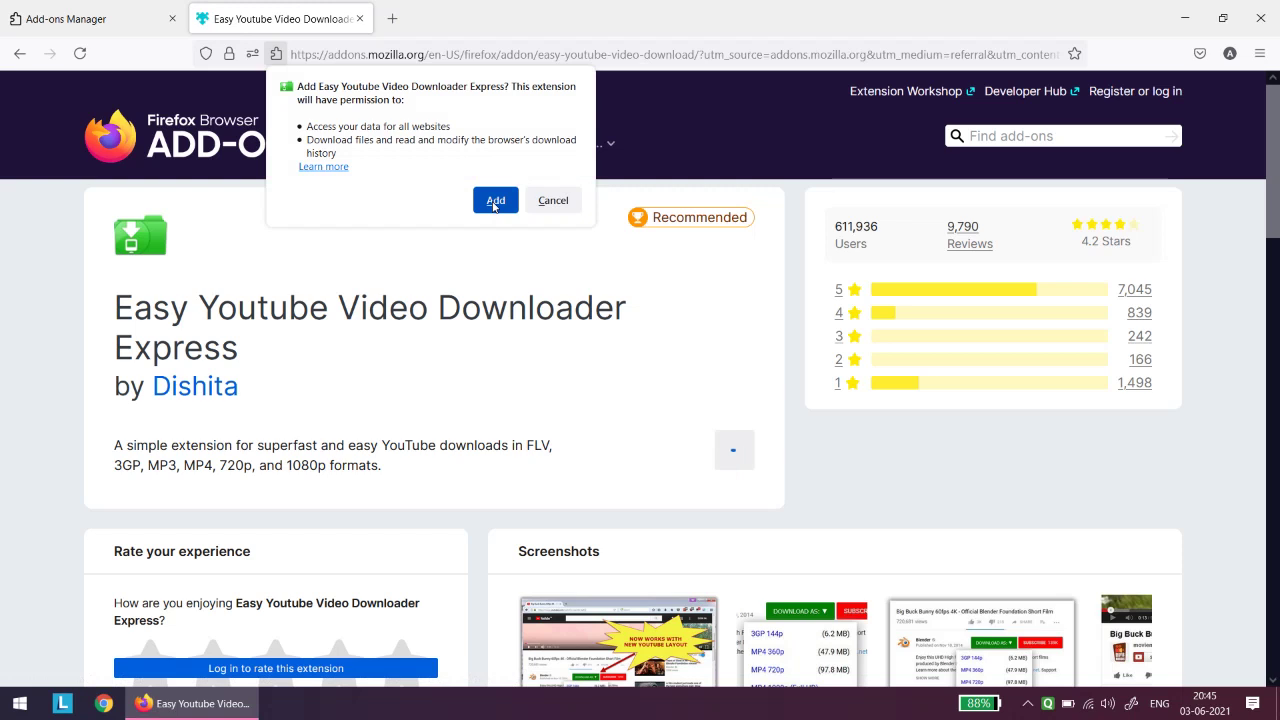
left_click(495, 201)
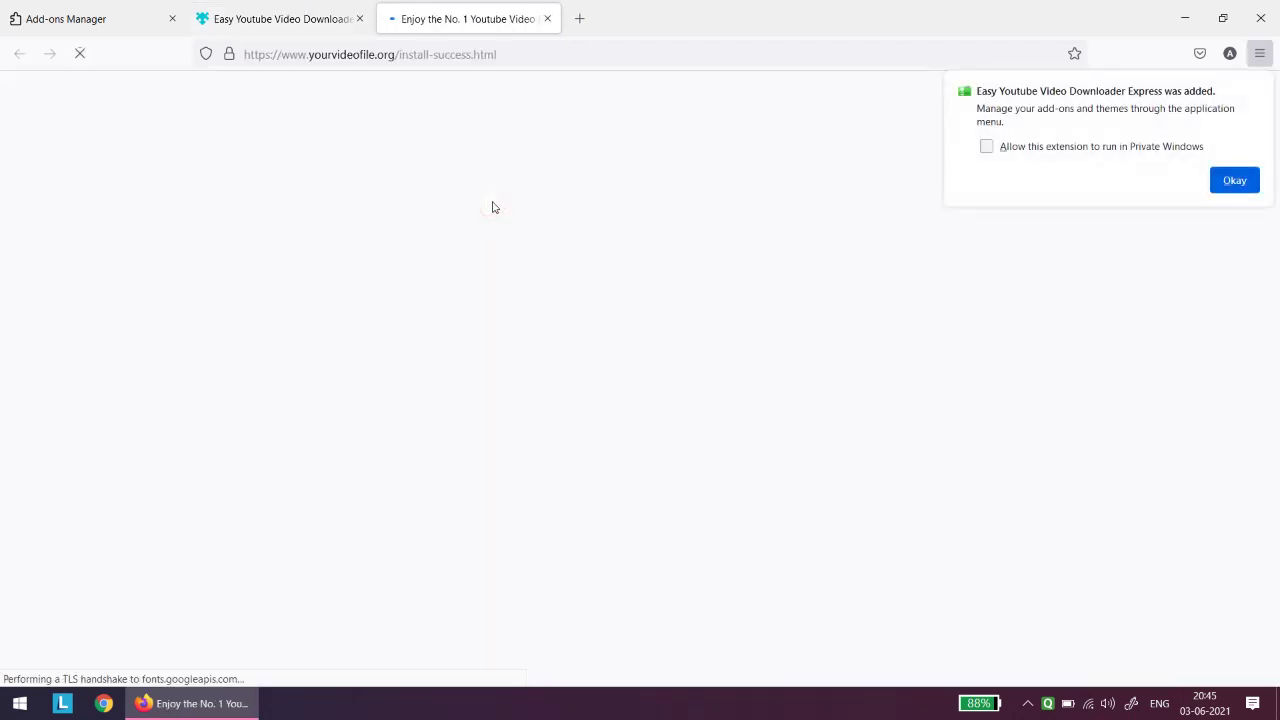
Close the extension's install-success page and allow the extension to run in Private Windows.
left_click(548, 18)
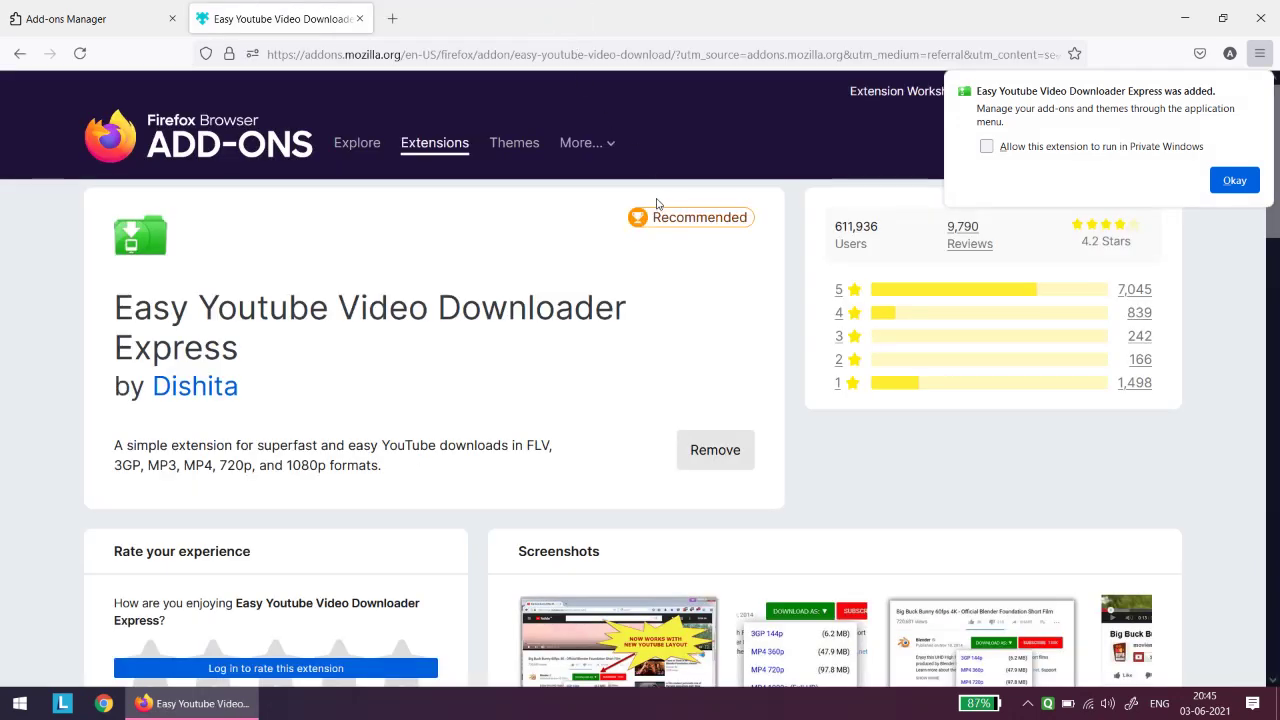
left_click(1097, 151)
left_click(1234, 180)
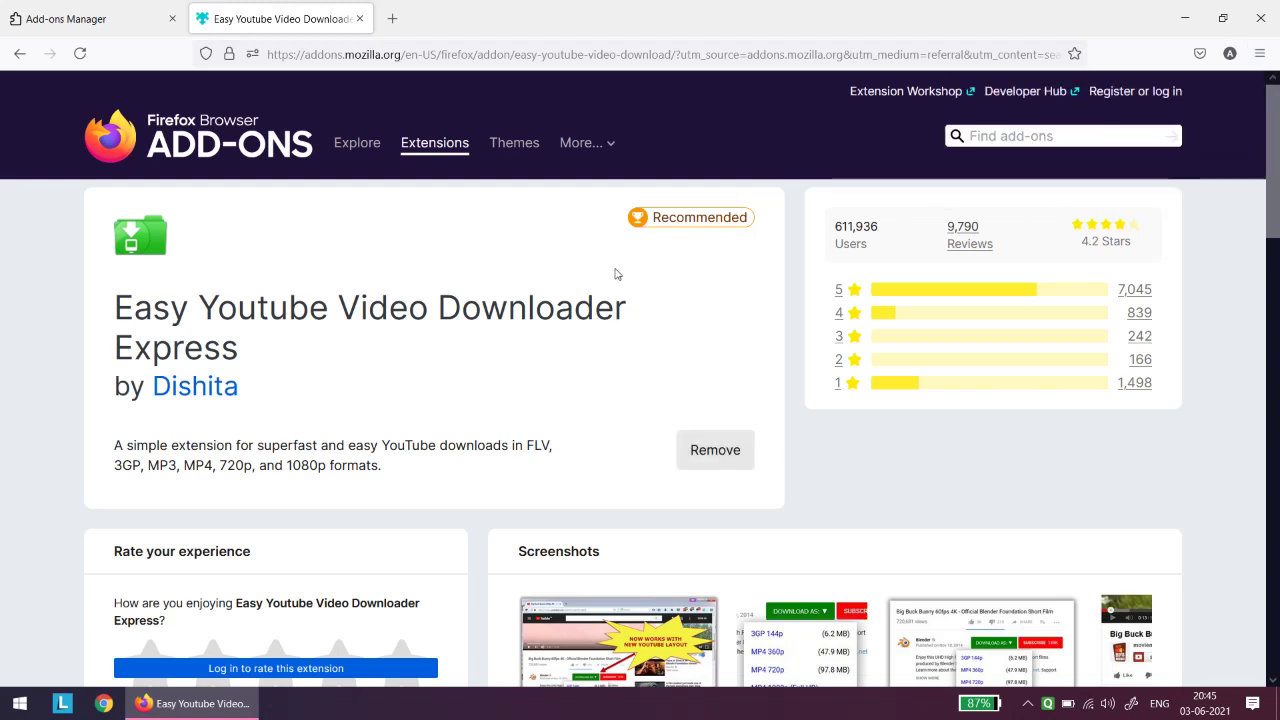
Restart Firefox, closing all of its open tabs.
left_click(1262, 55)
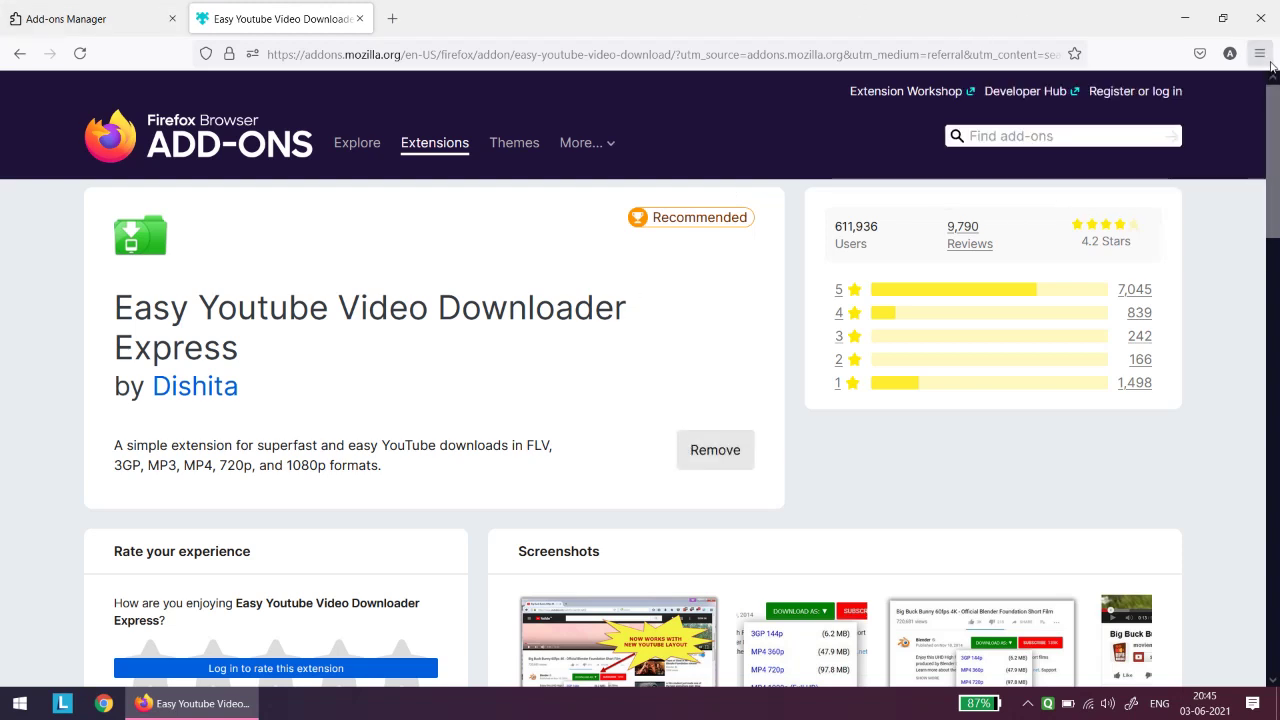
left_click(672, 29)
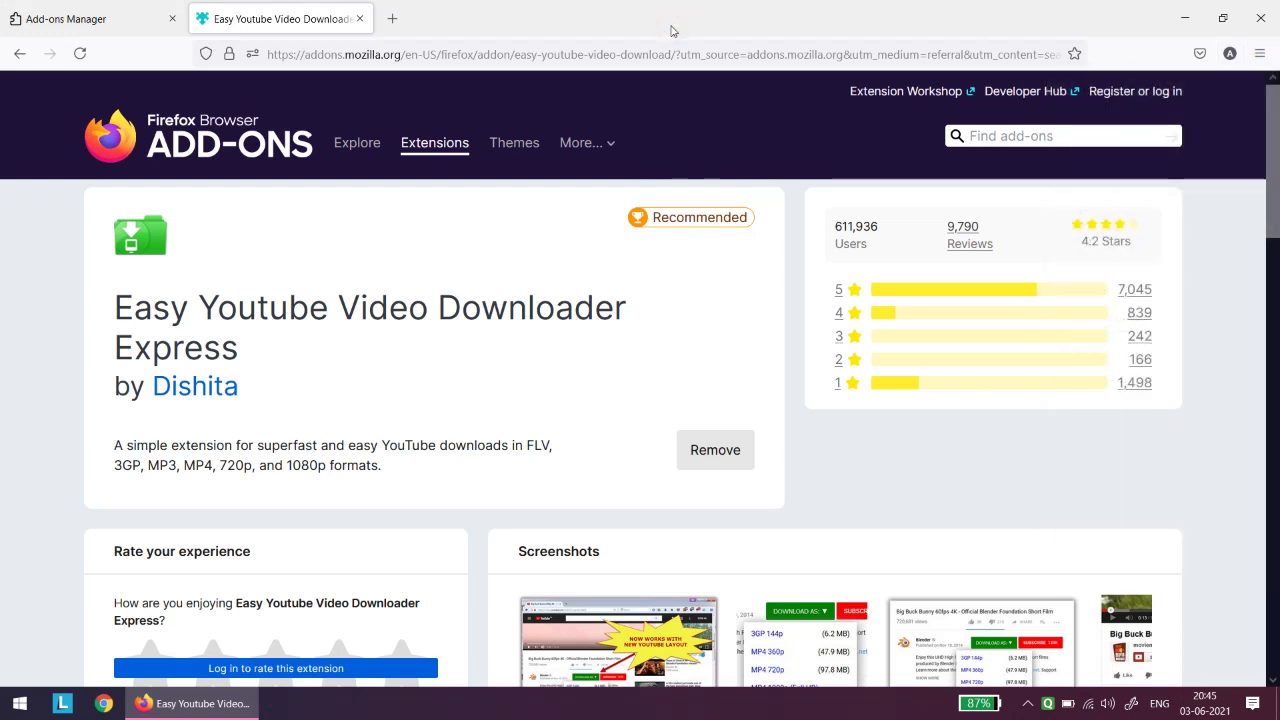
left_click(1260, 18)
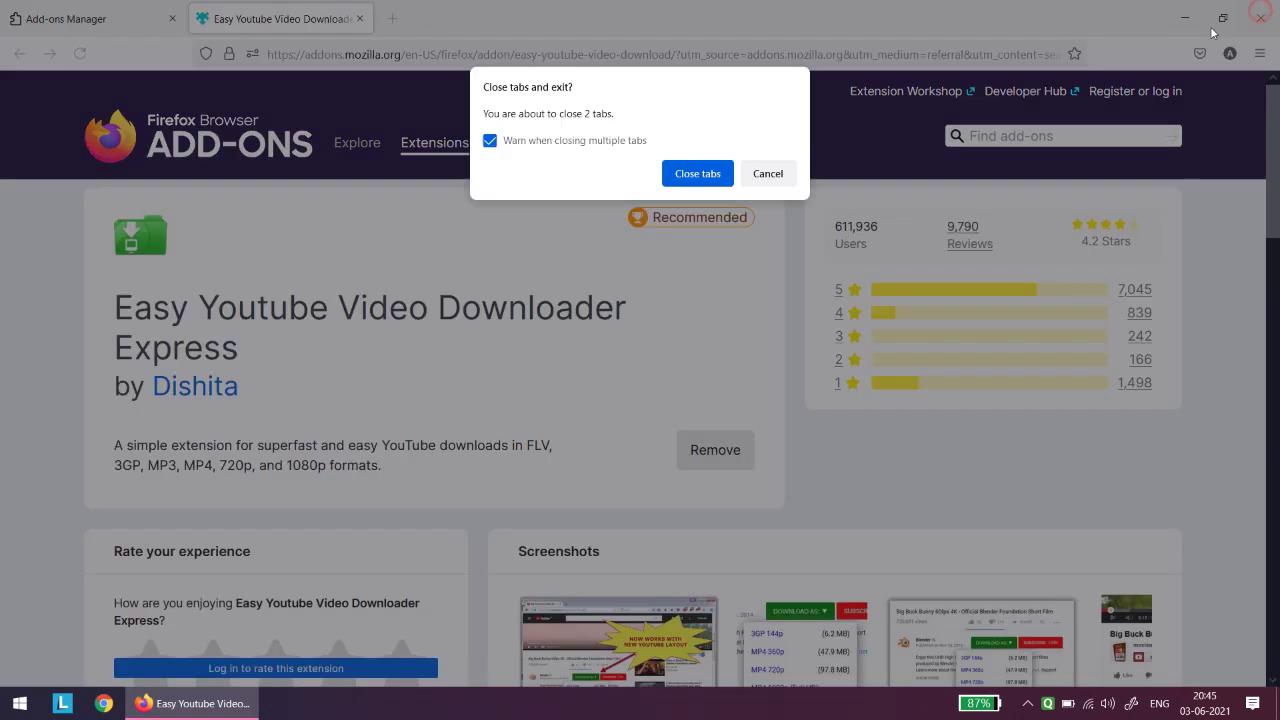
left_click(694, 173)
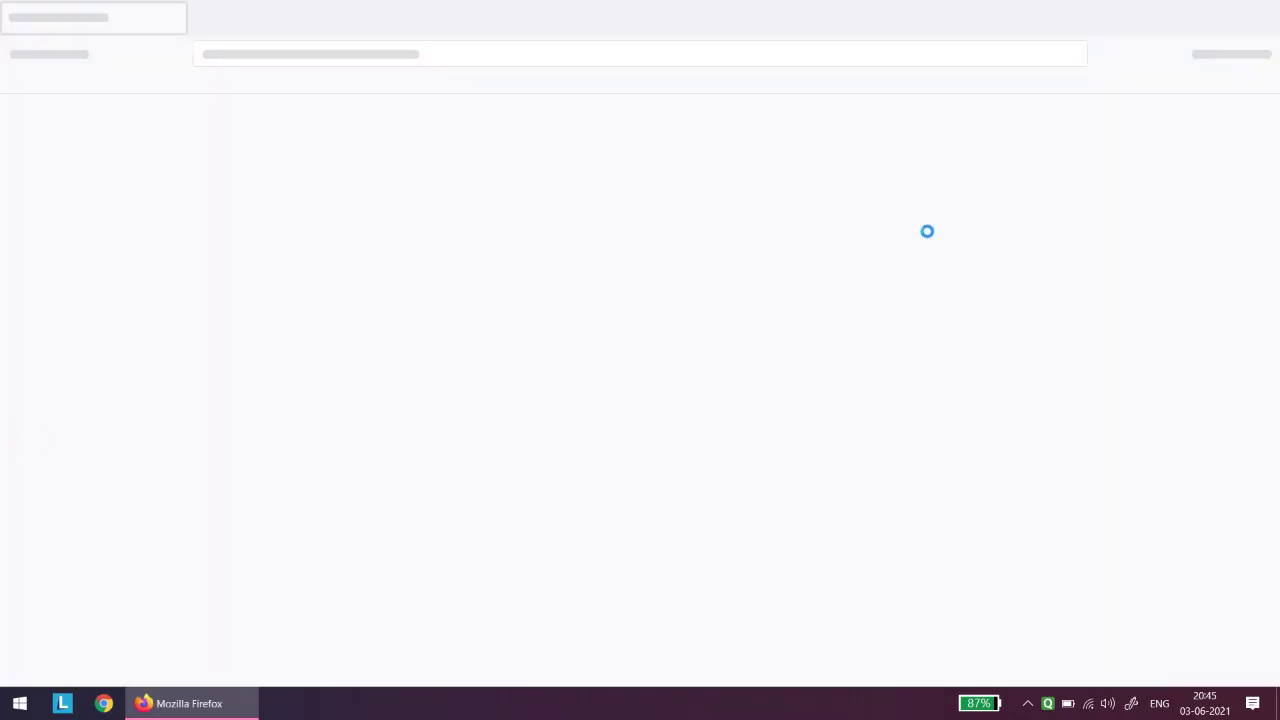
Open a new private window and load youtube.com in it.
left_click(1262, 56)
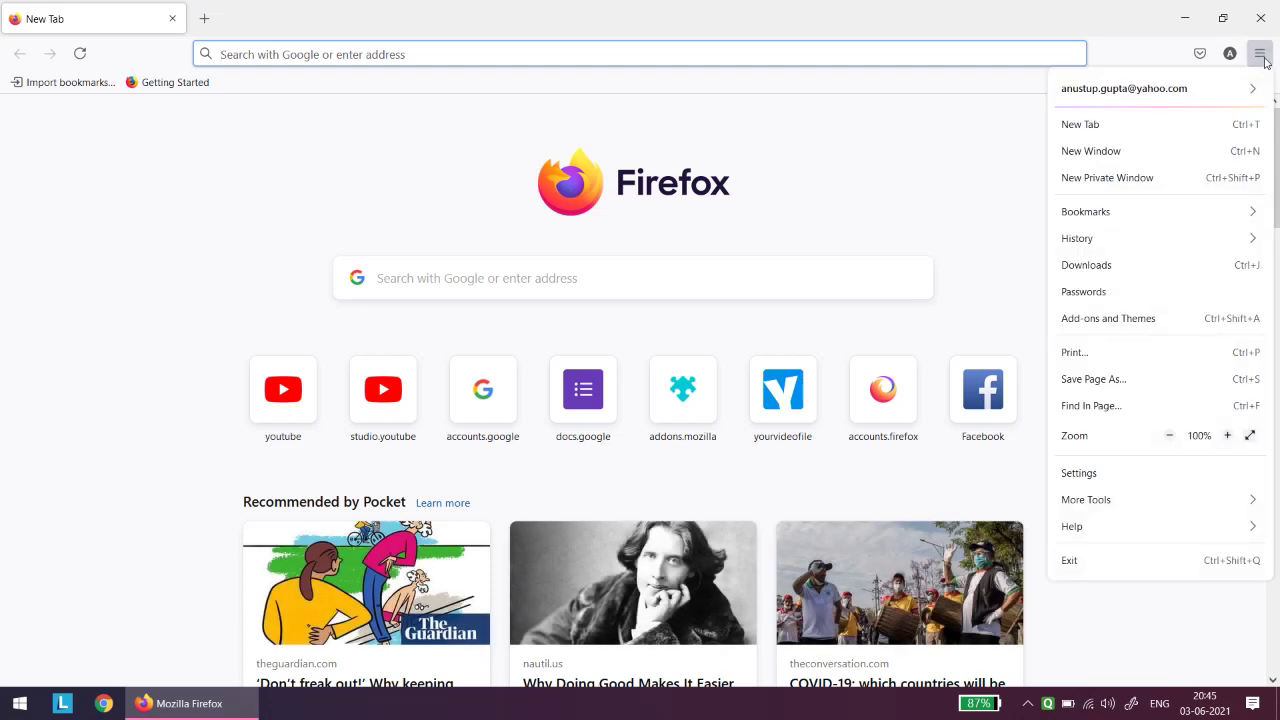
left_click(1100, 174)
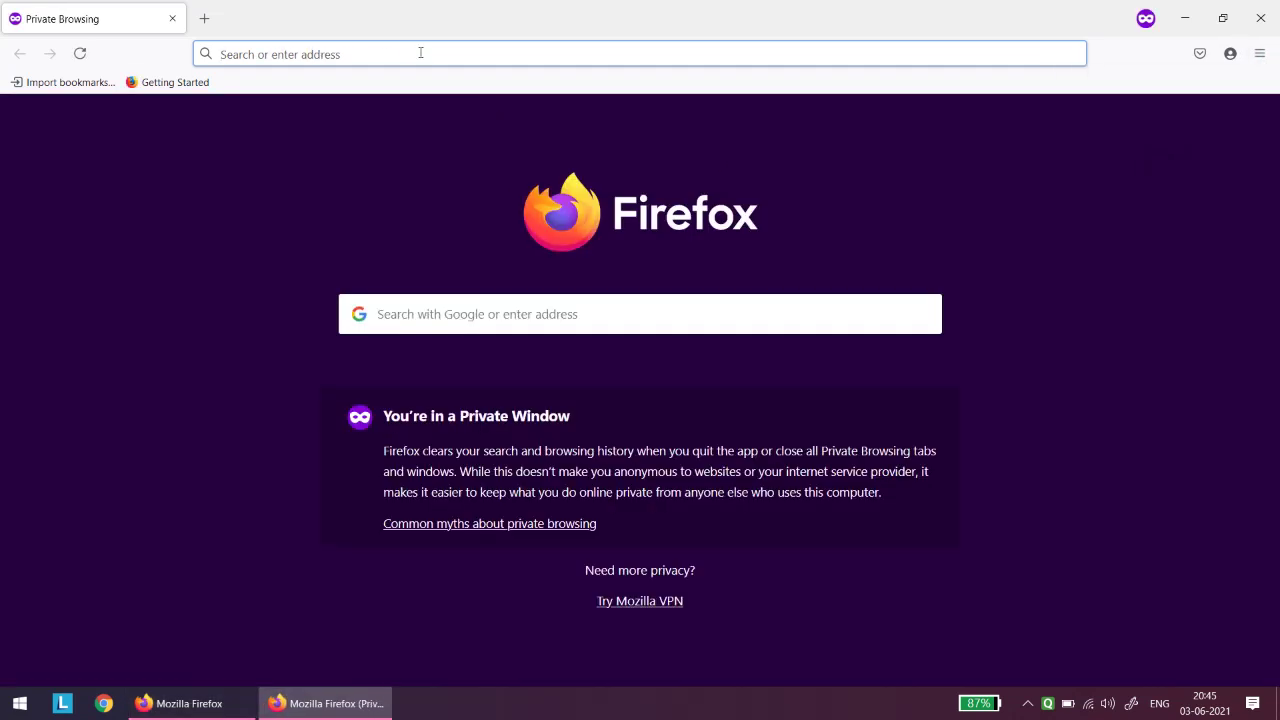
left_click(420, 51)
type("youtube.com/")
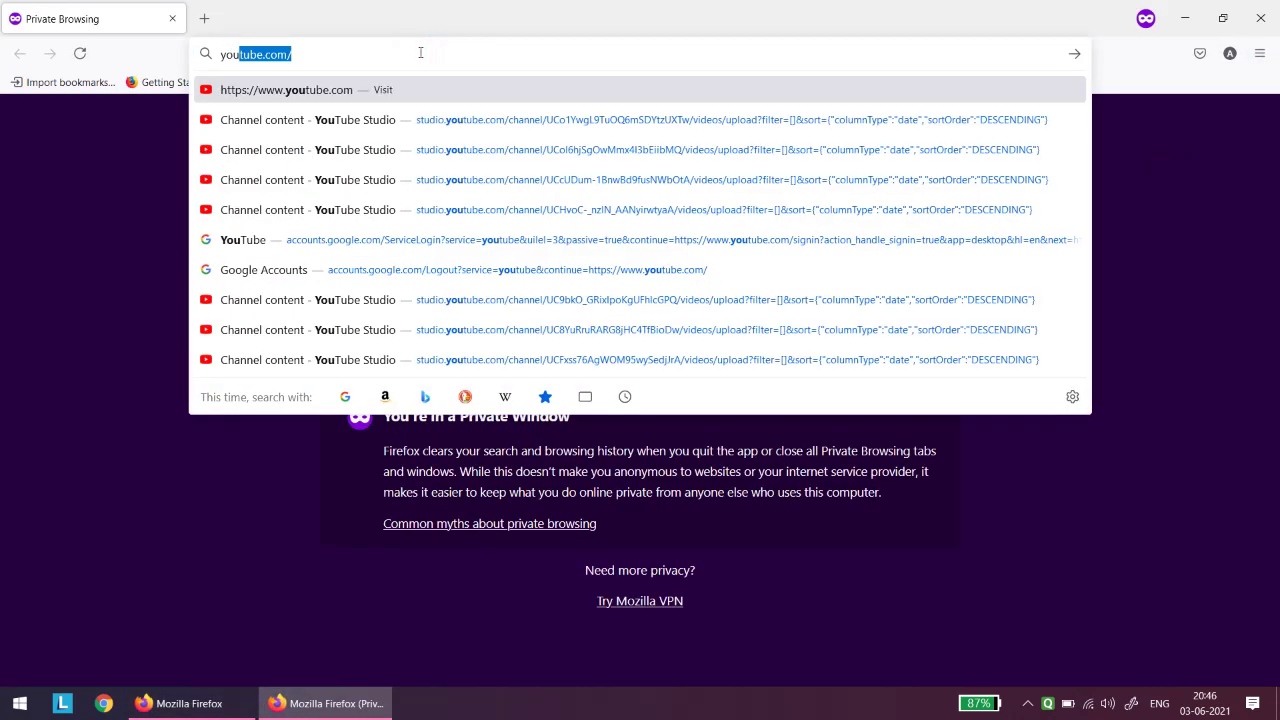
key("Return")
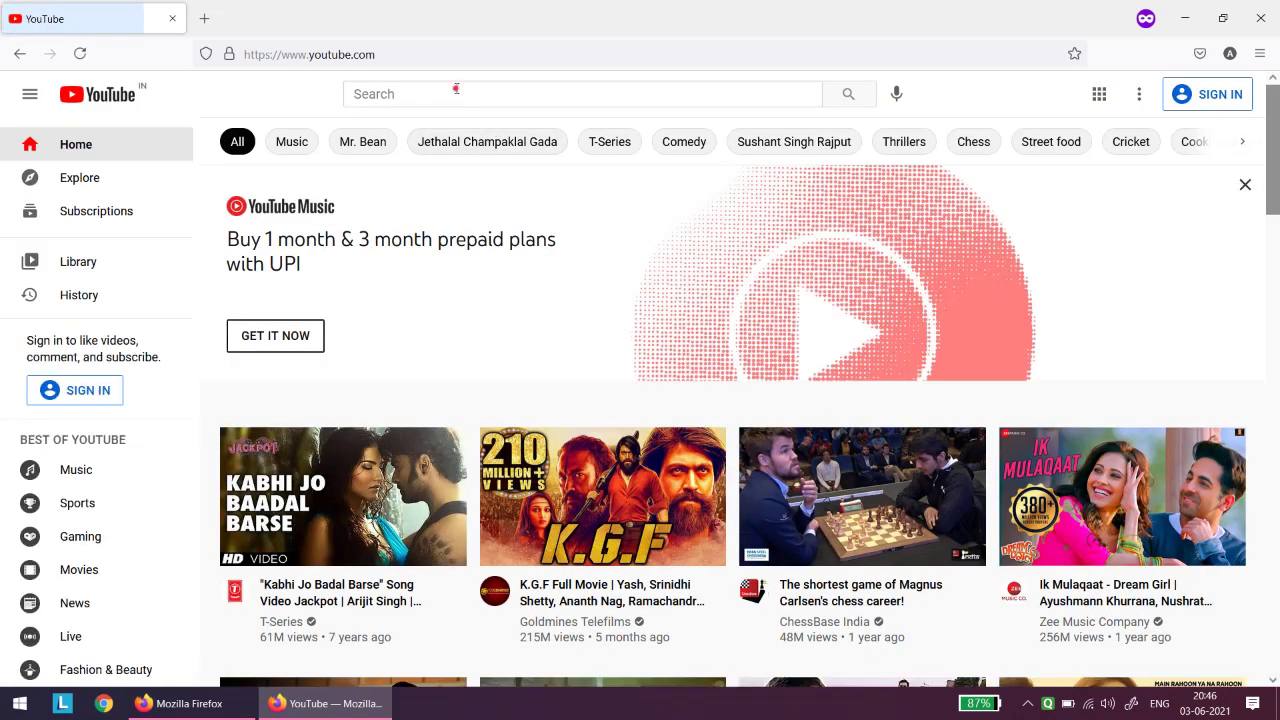
Search YouTube for "trees for kids".
left_click(455, 89)
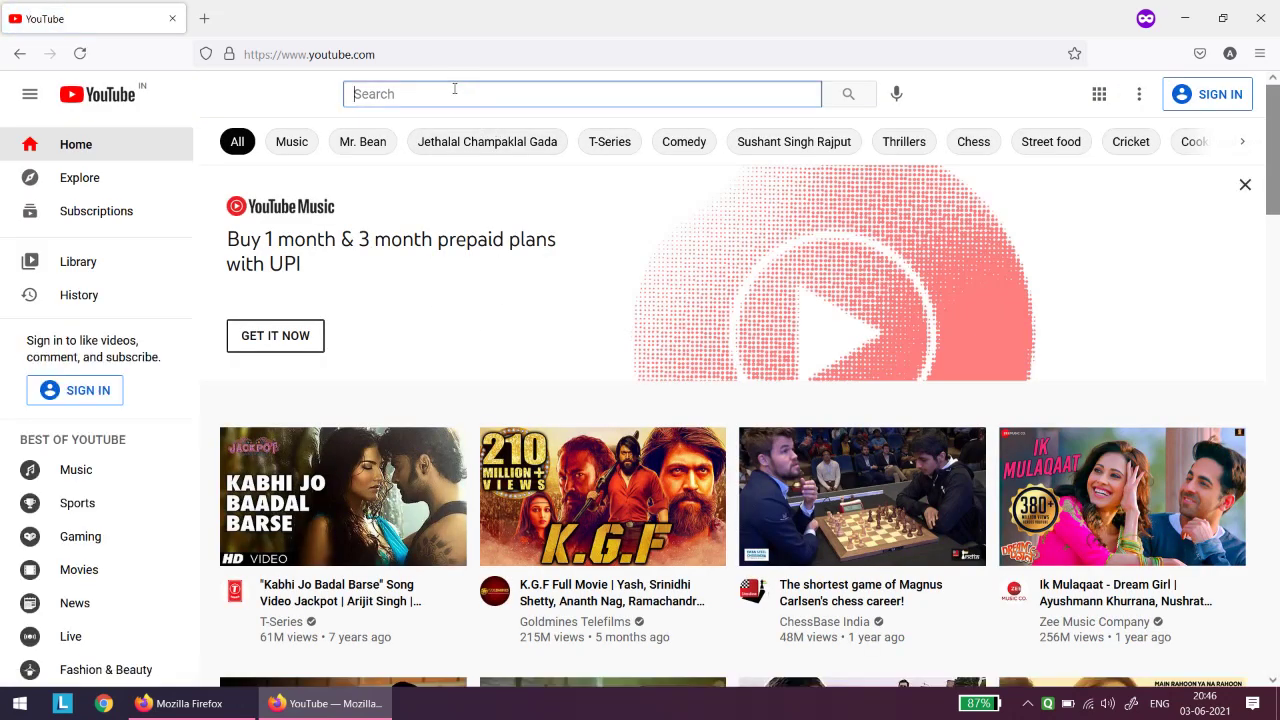
type("trees")
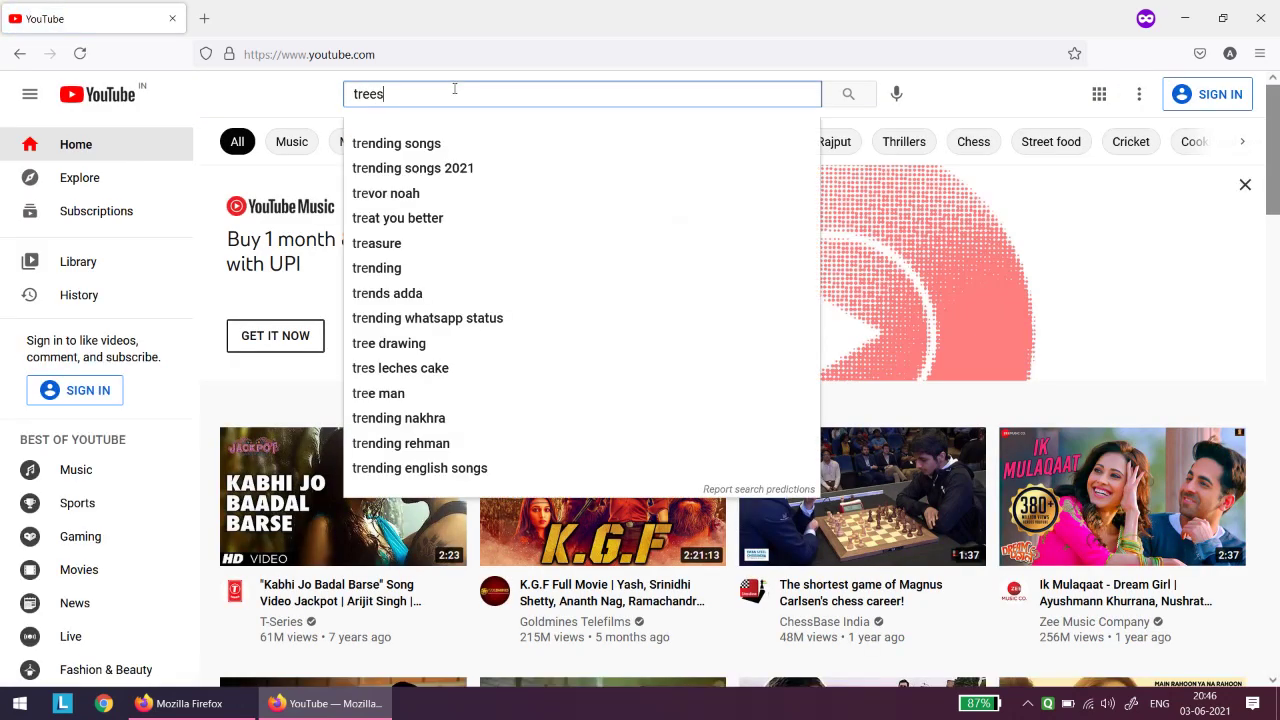
type(" for kids")
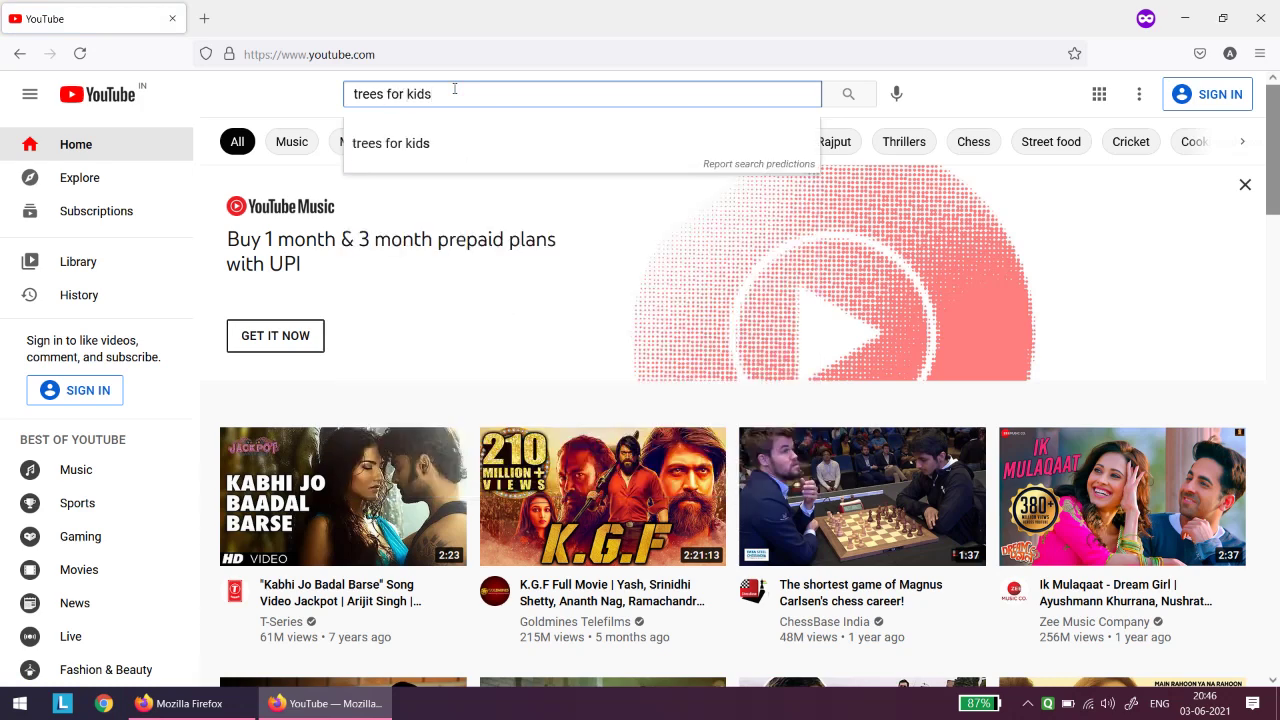
key("Return")
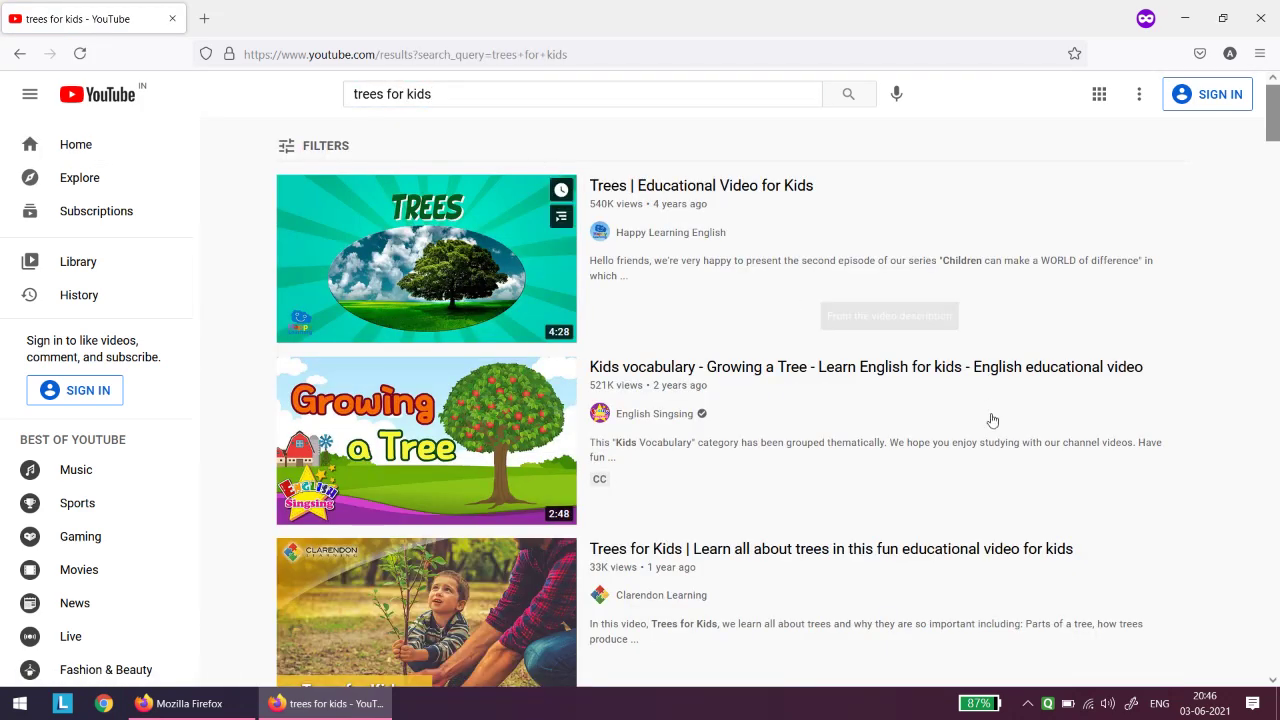
Open the "Plants and Trees" video by Venus Kidsworld from the search results.
scroll(888, 440, "down", 3)
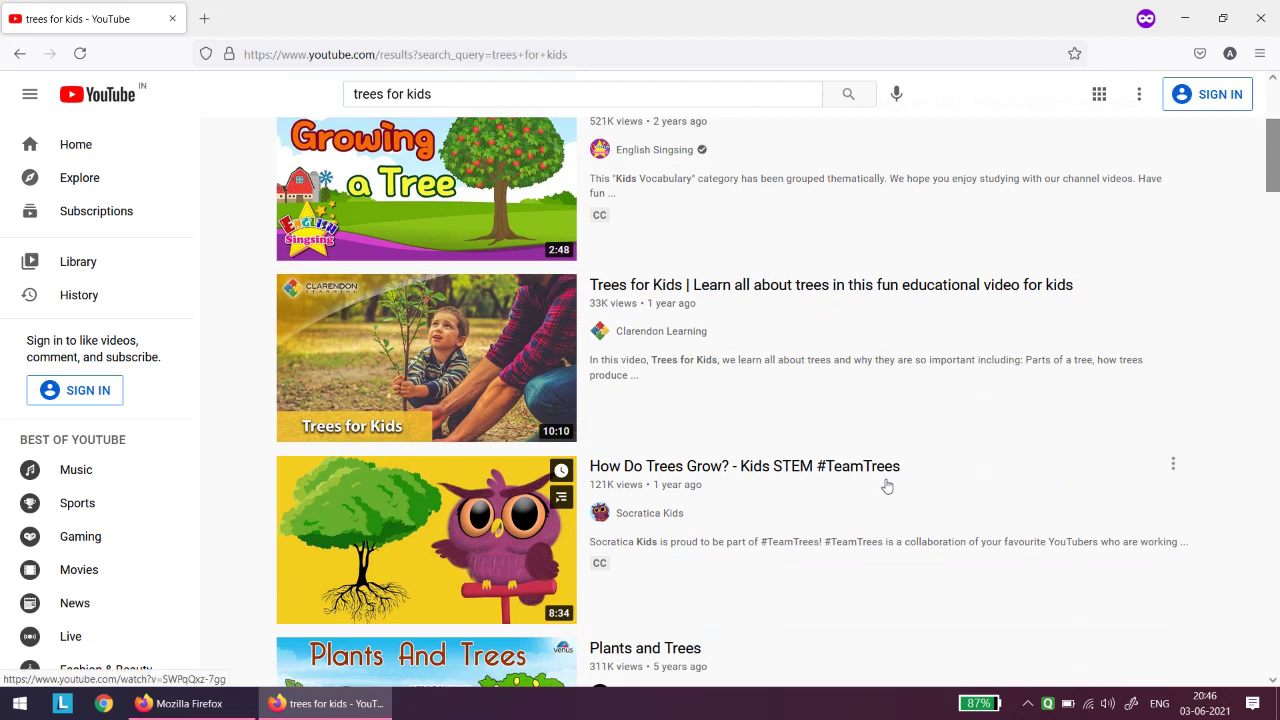
scroll(877, 533, "down", 3)
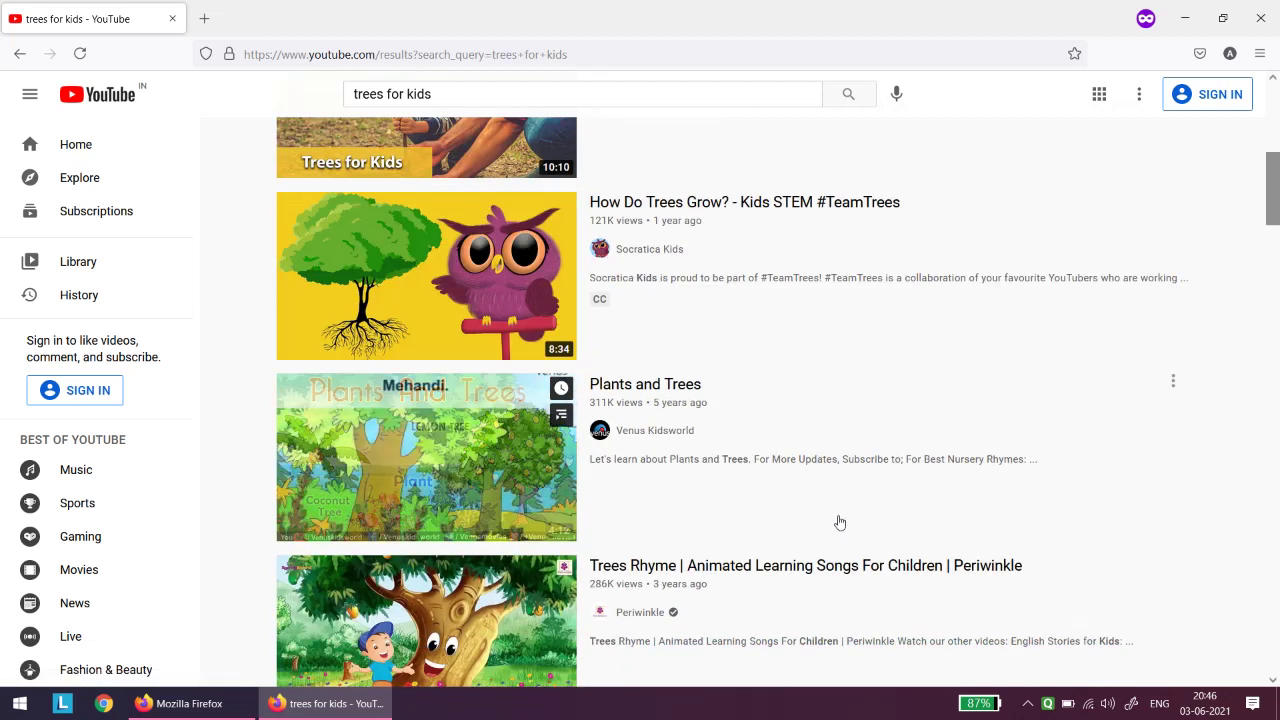
left_click(634, 386)
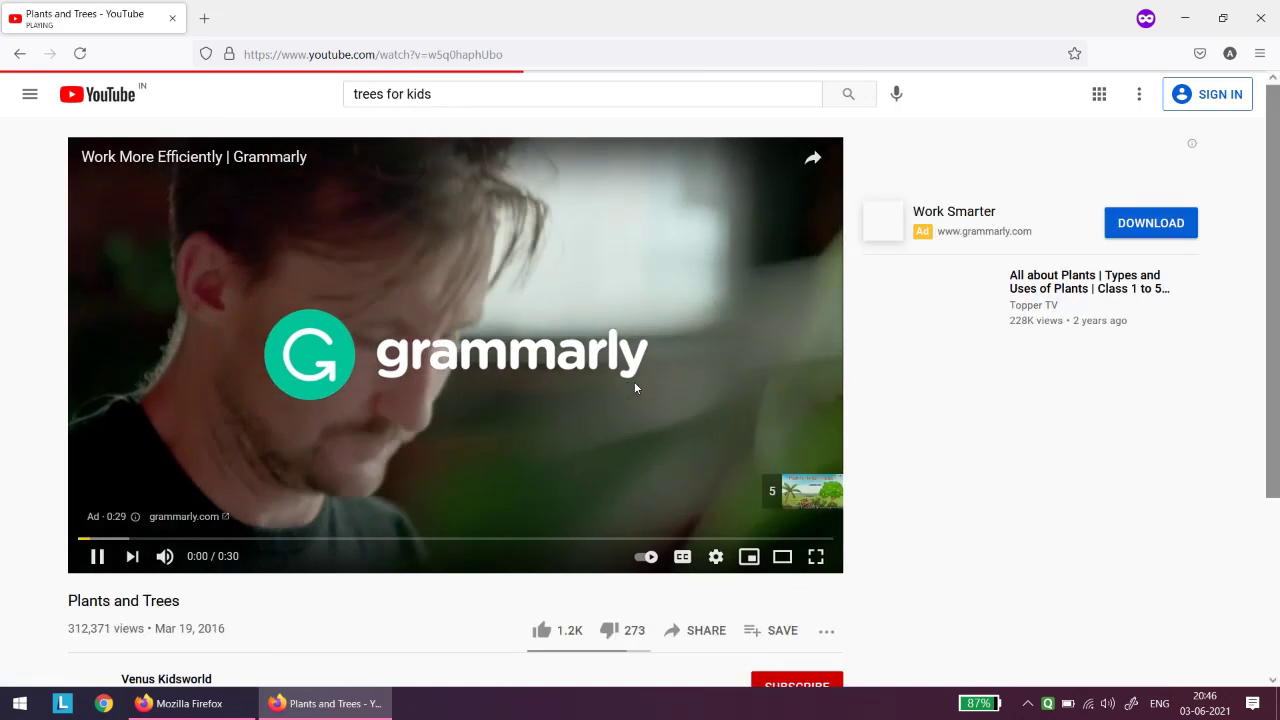
Skip the advert and pause the Plants and Trees video.
left_click(790, 492)
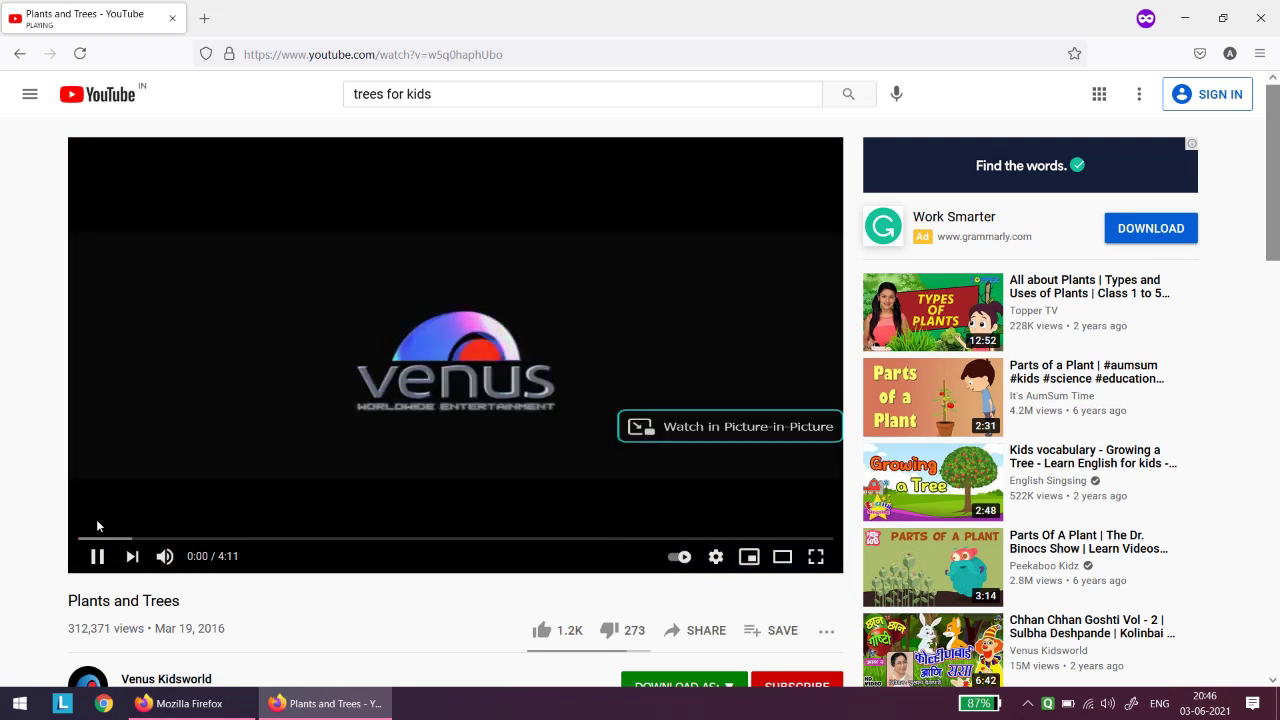
left_click(106, 565)
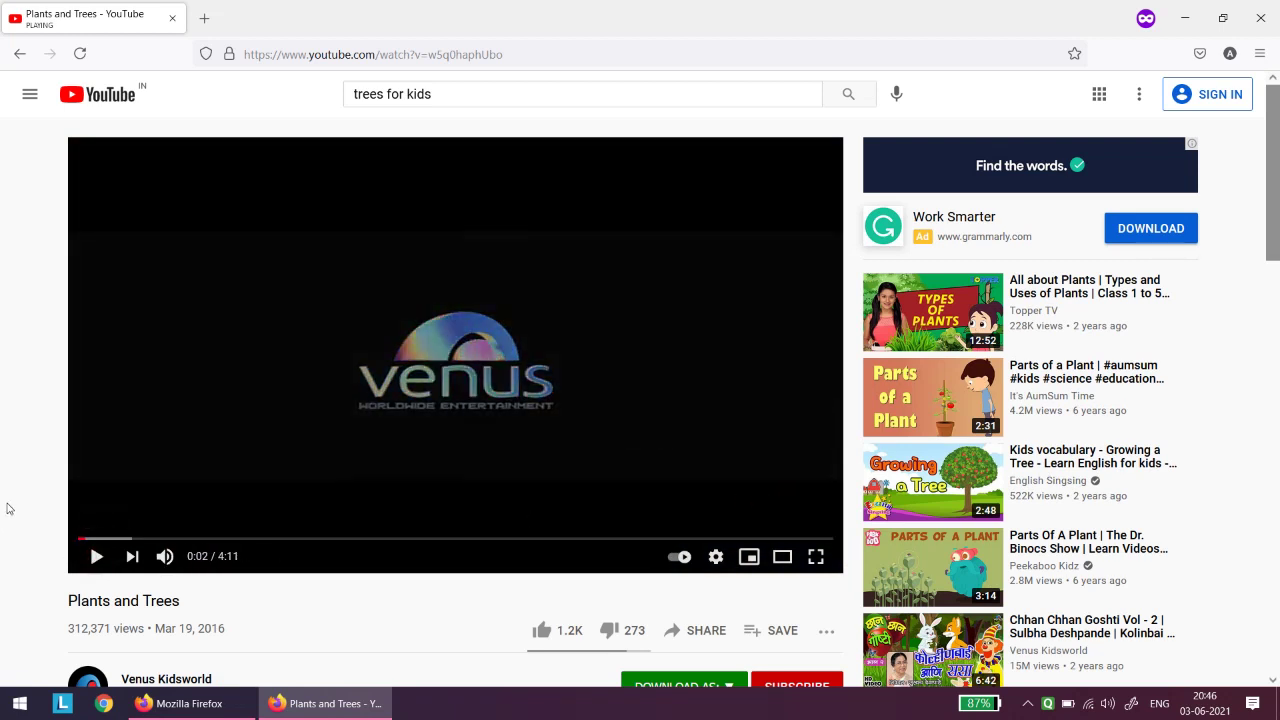
Download the video as MP4 360p, saving it to the Desktop as Plants and Trees.mp4.
scroll(12, 507, "down", 2)
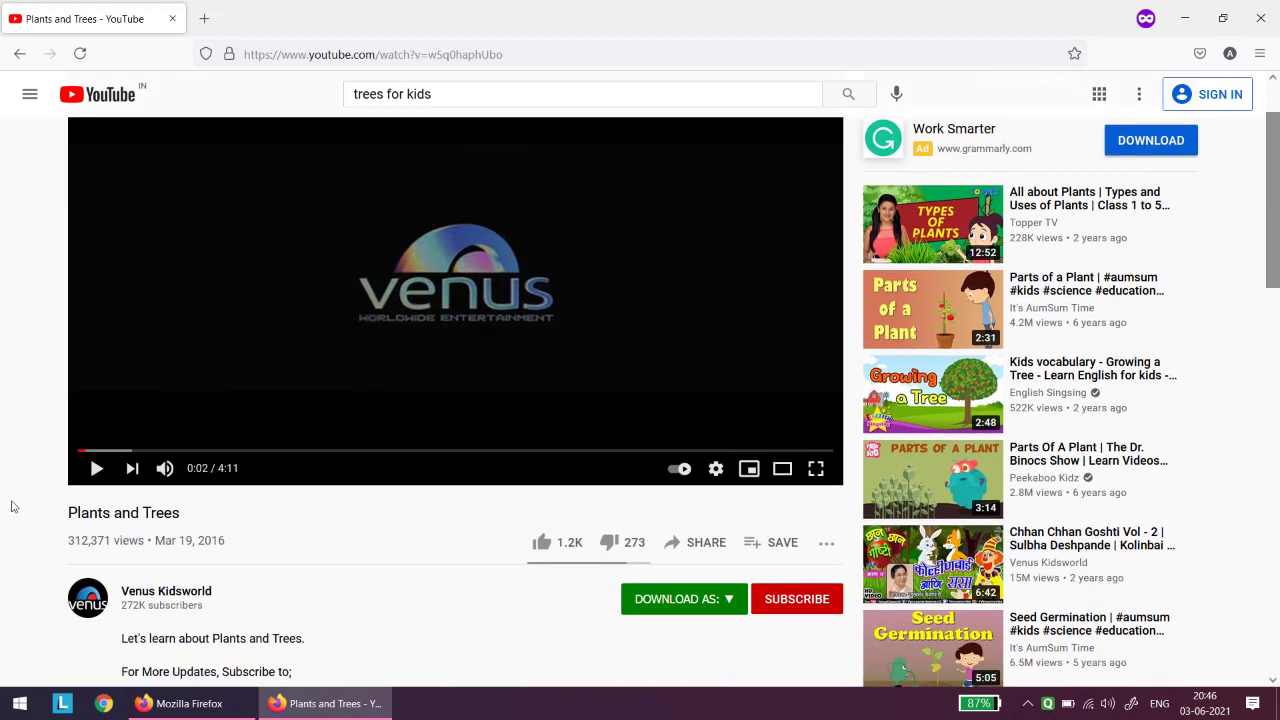
scroll(140, 598, "down", 2)
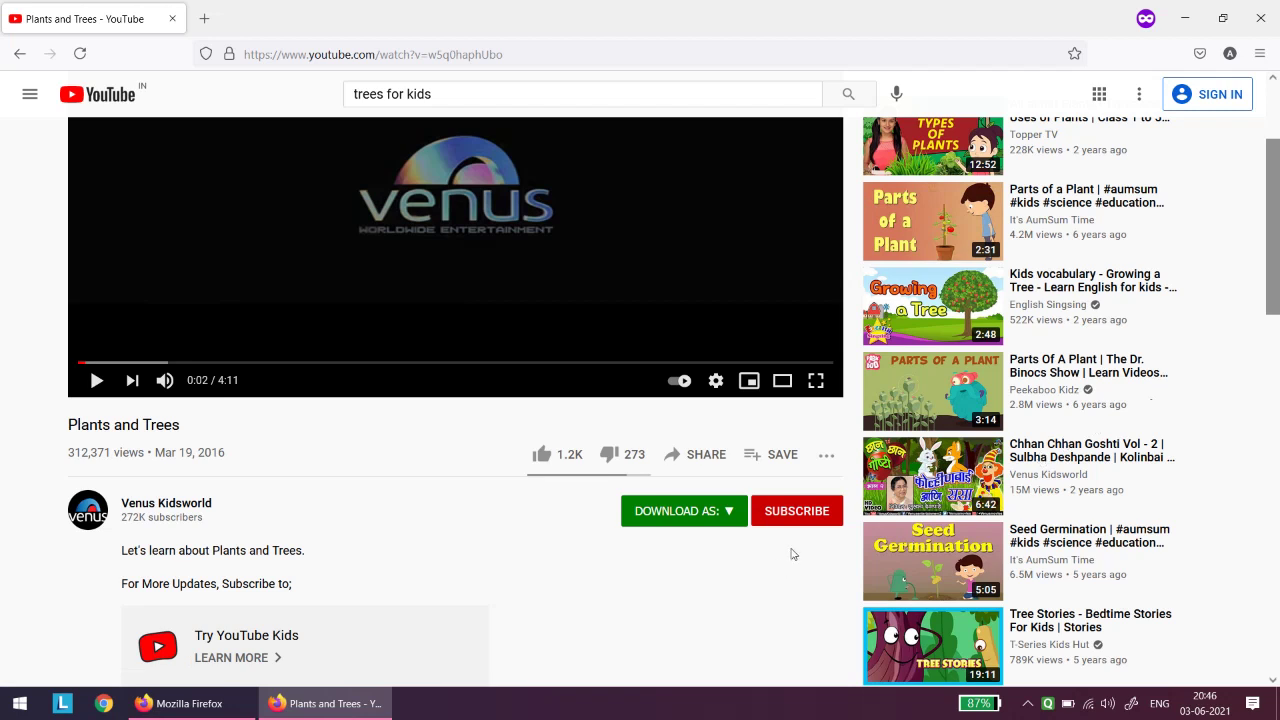
left_click(727, 514)
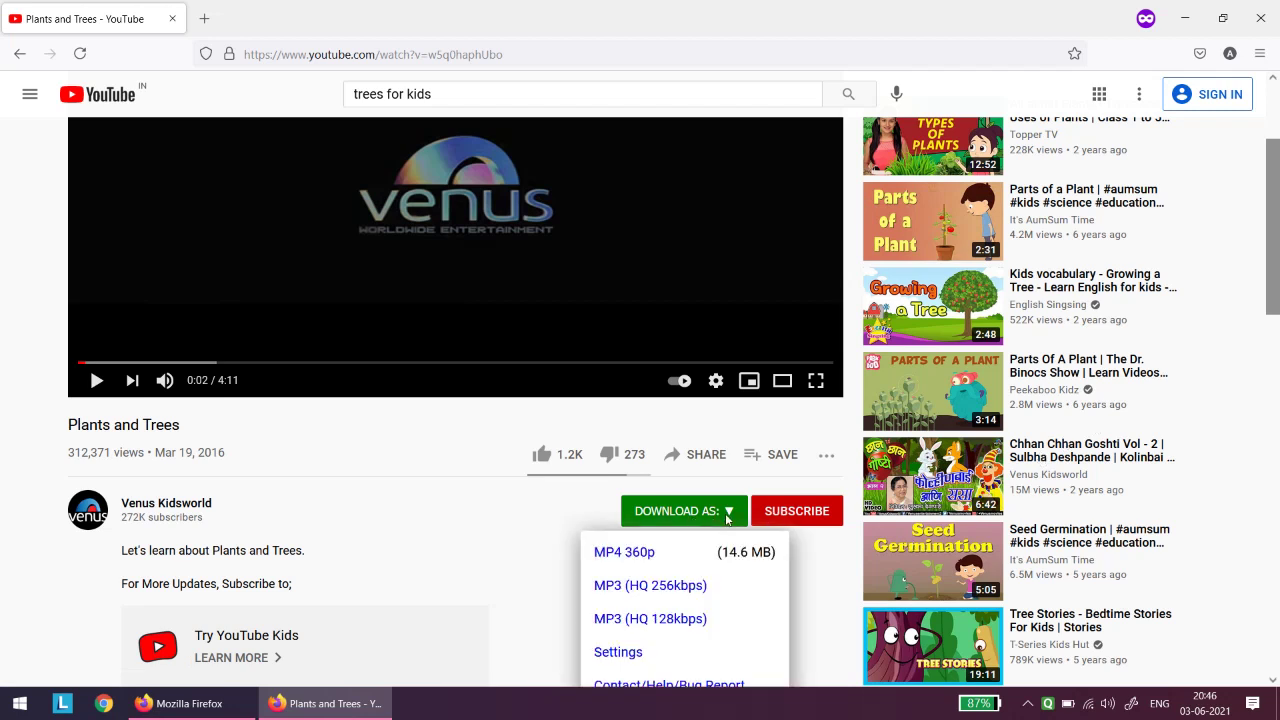
scroll(690, 515, "down", 1)
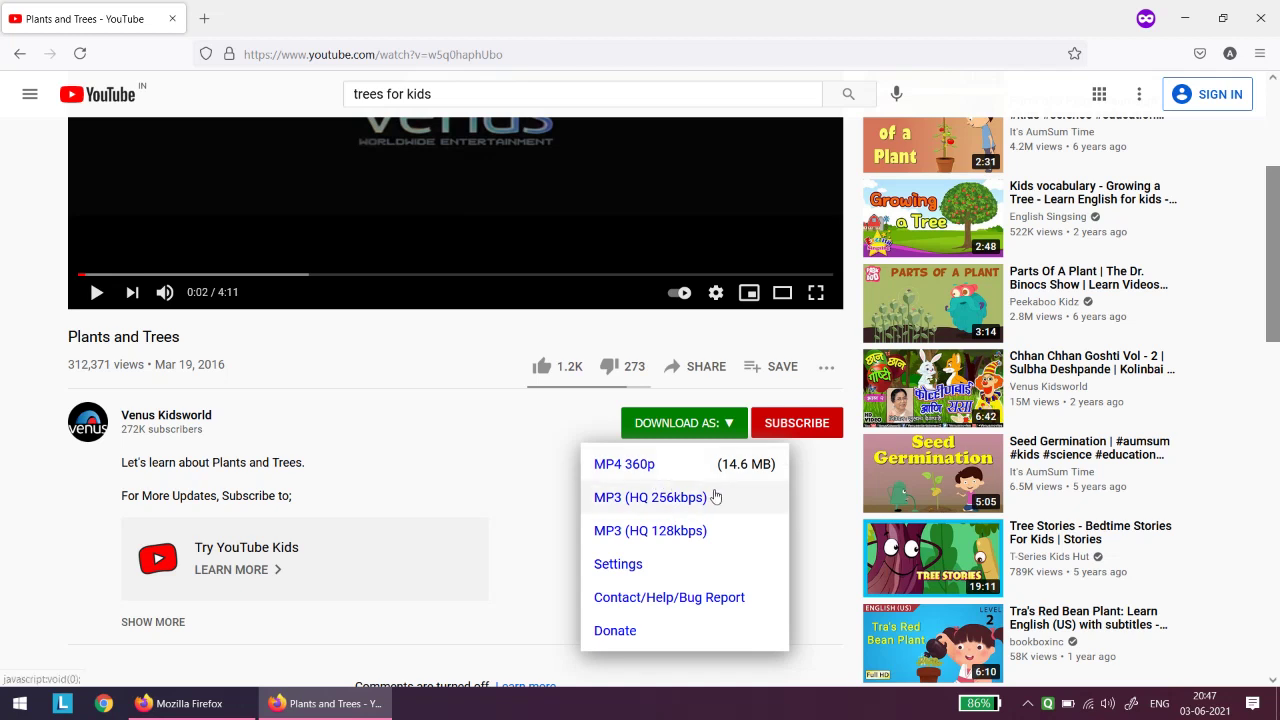
left_click(646, 464)
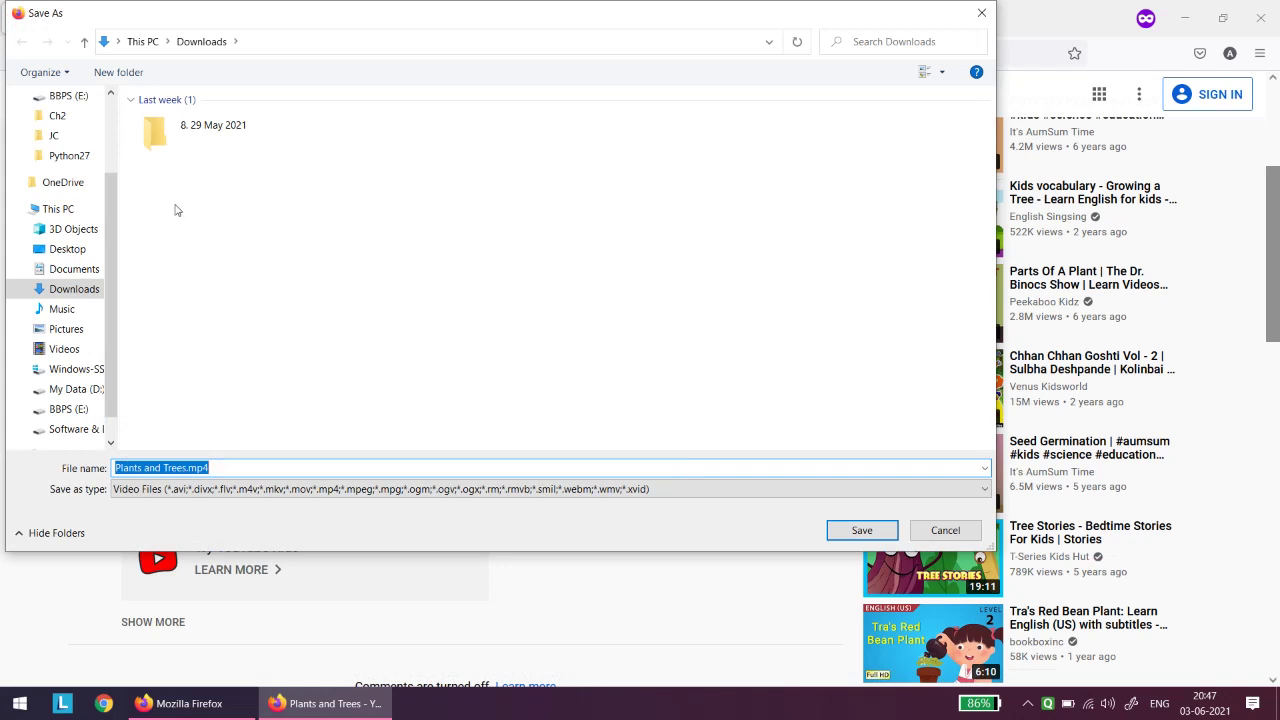
left_click(112, 205)
left_click_drag(112, 205, 112, 130)
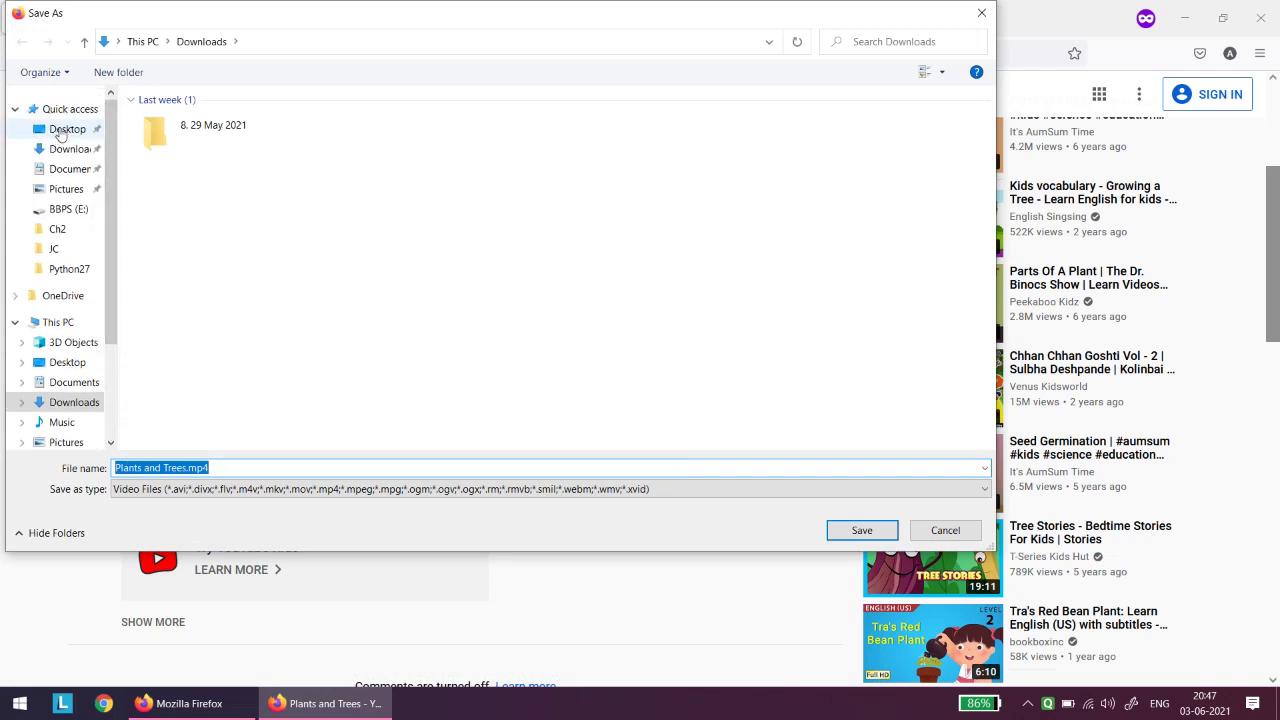
left_click(62, 130)
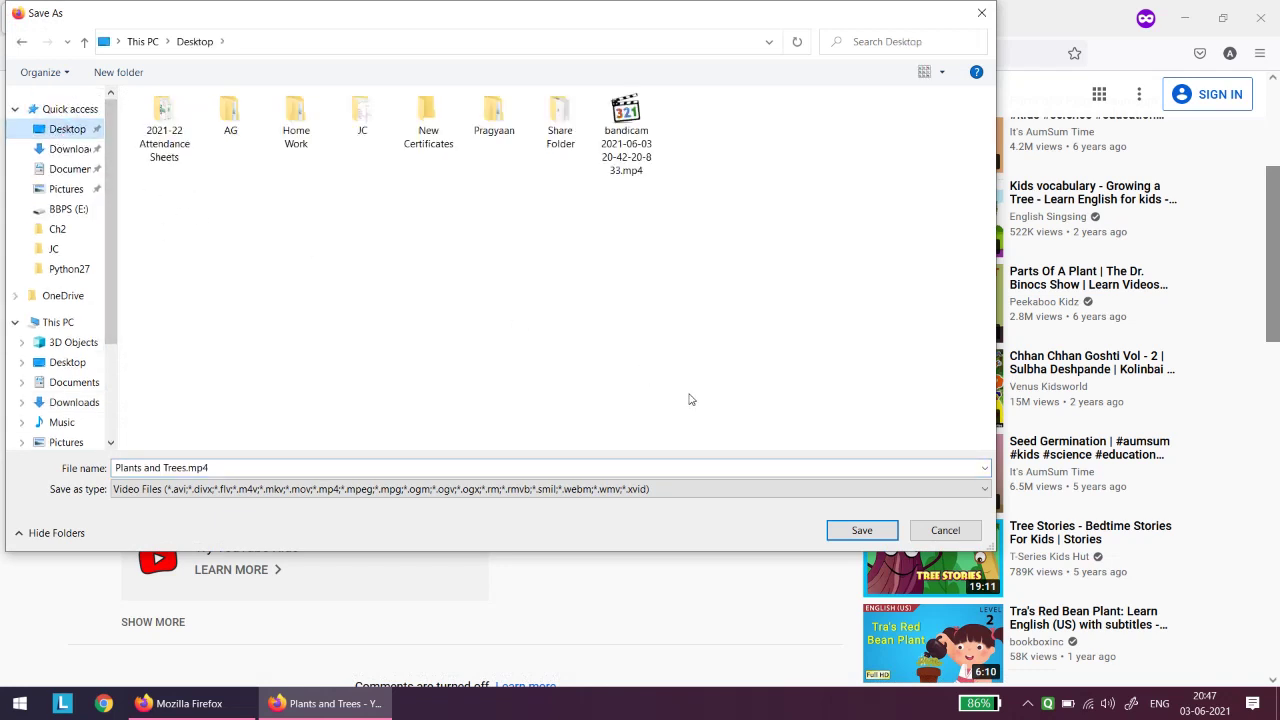
left_click(858, 530)
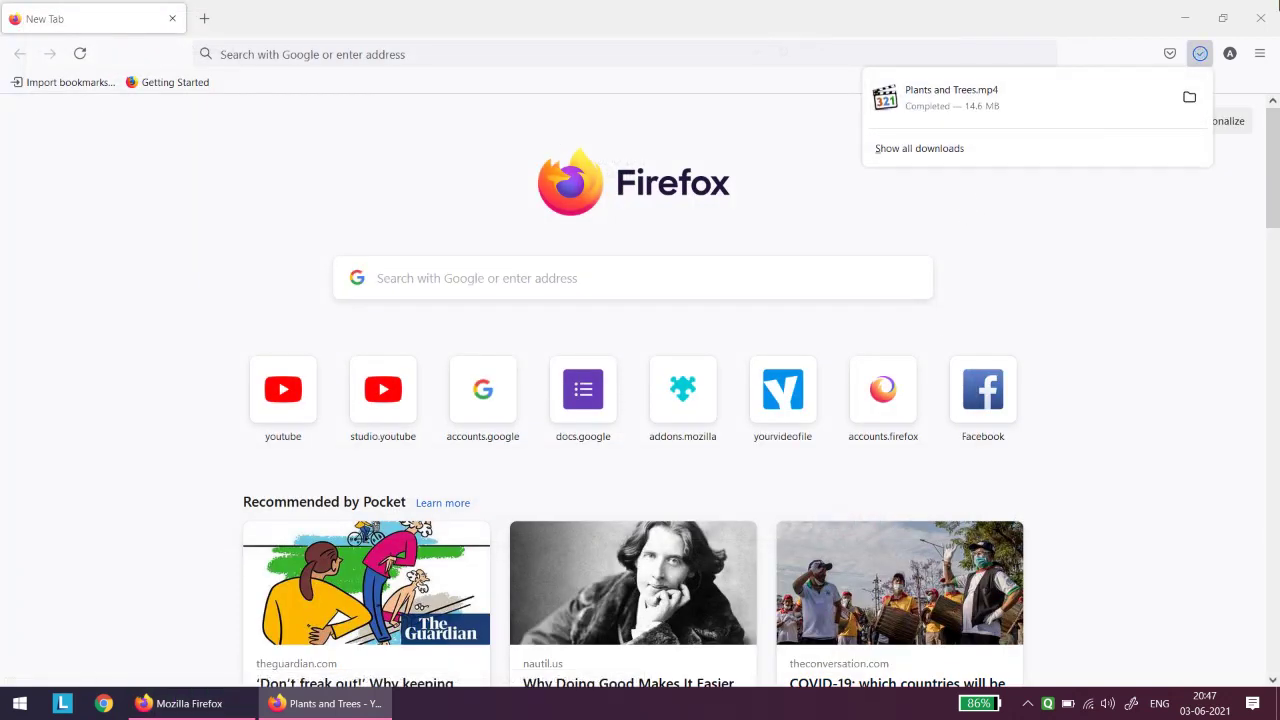
Close both Firefox windows and move Plants and Trees.mp4 to a free spot on the desktop.
left_click(1262, 18)
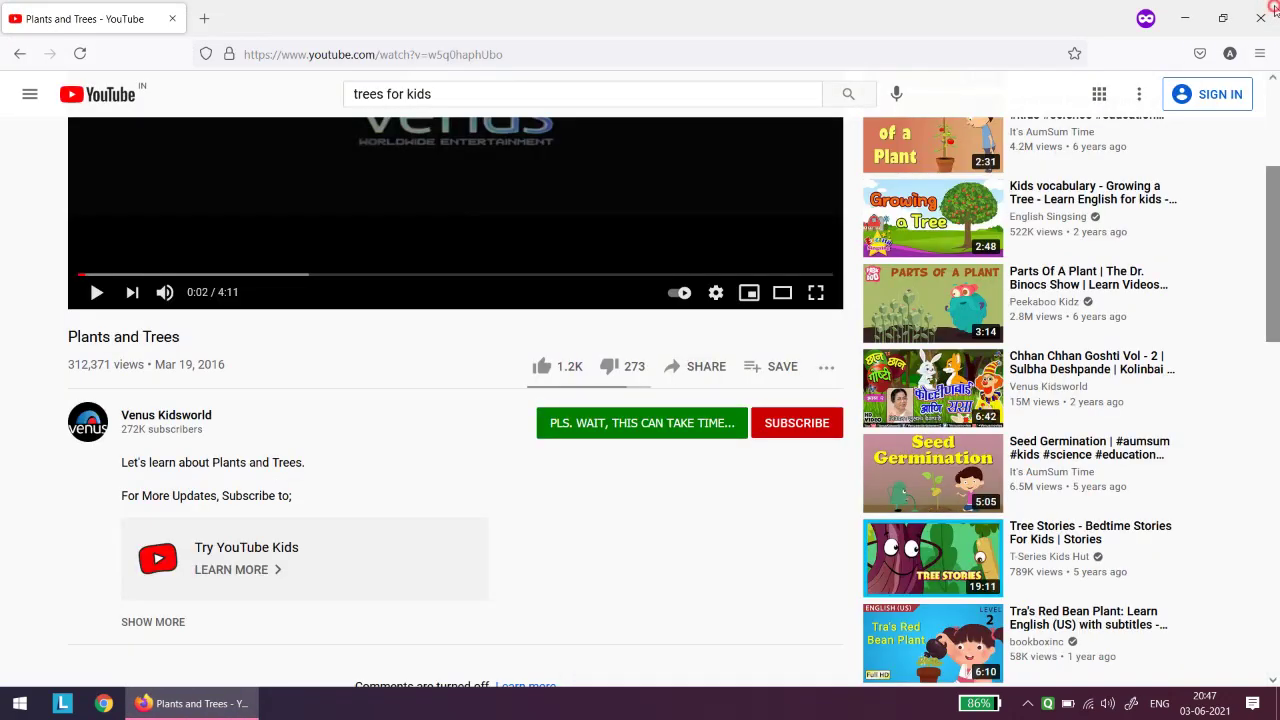
left_click(1272, 8)
left_click_drag(221, 200, 293, 163)
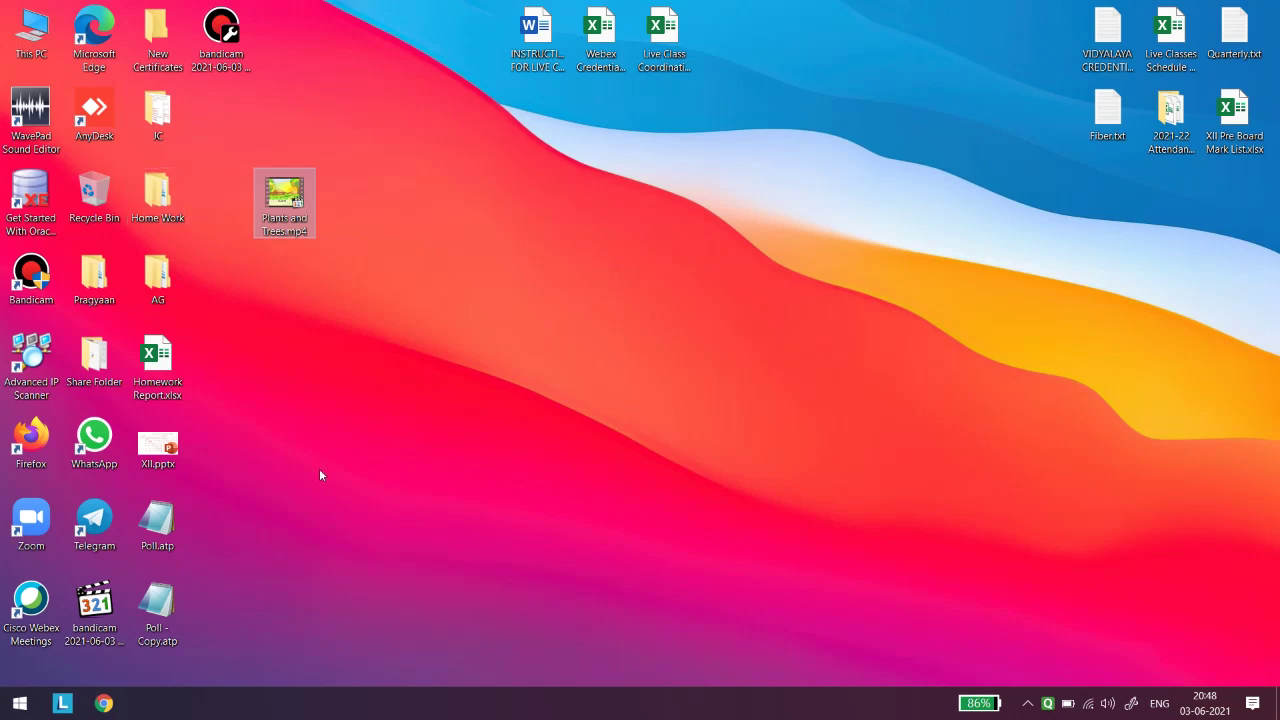
Switch to Cisco Webex Meetings and start a meeting.
double_click(30, 605)
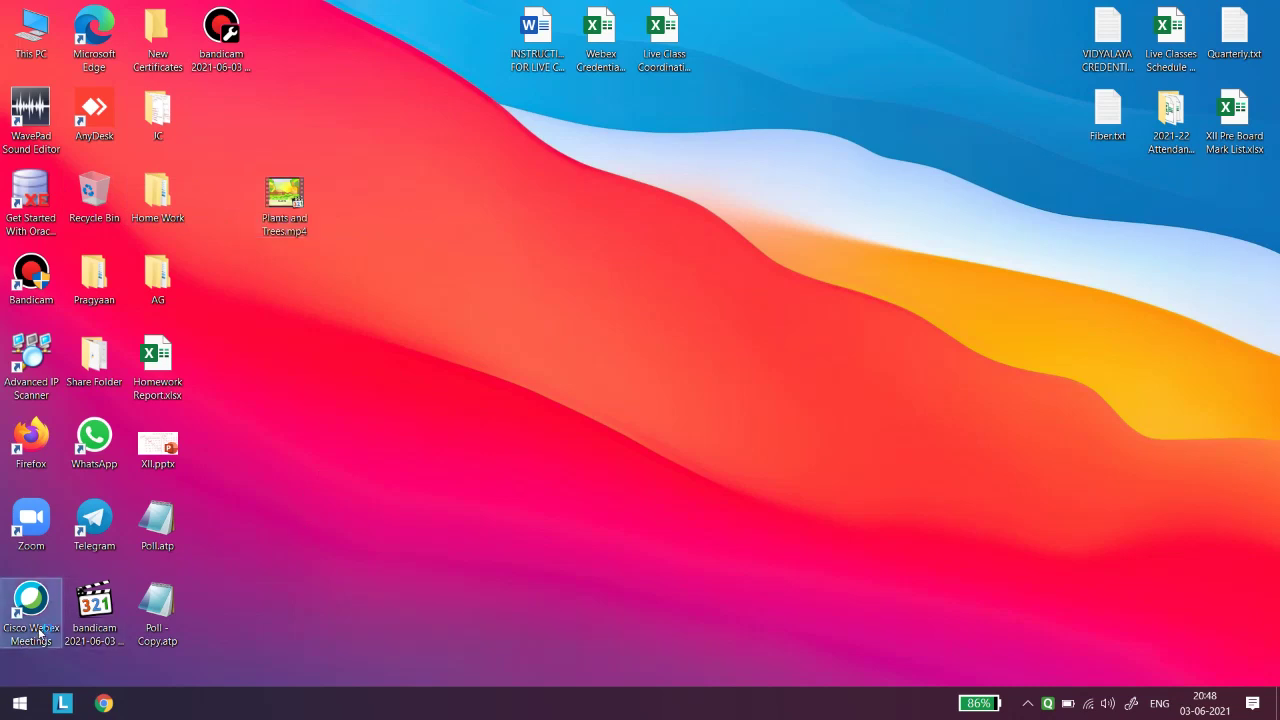
left_click(1093, 120)
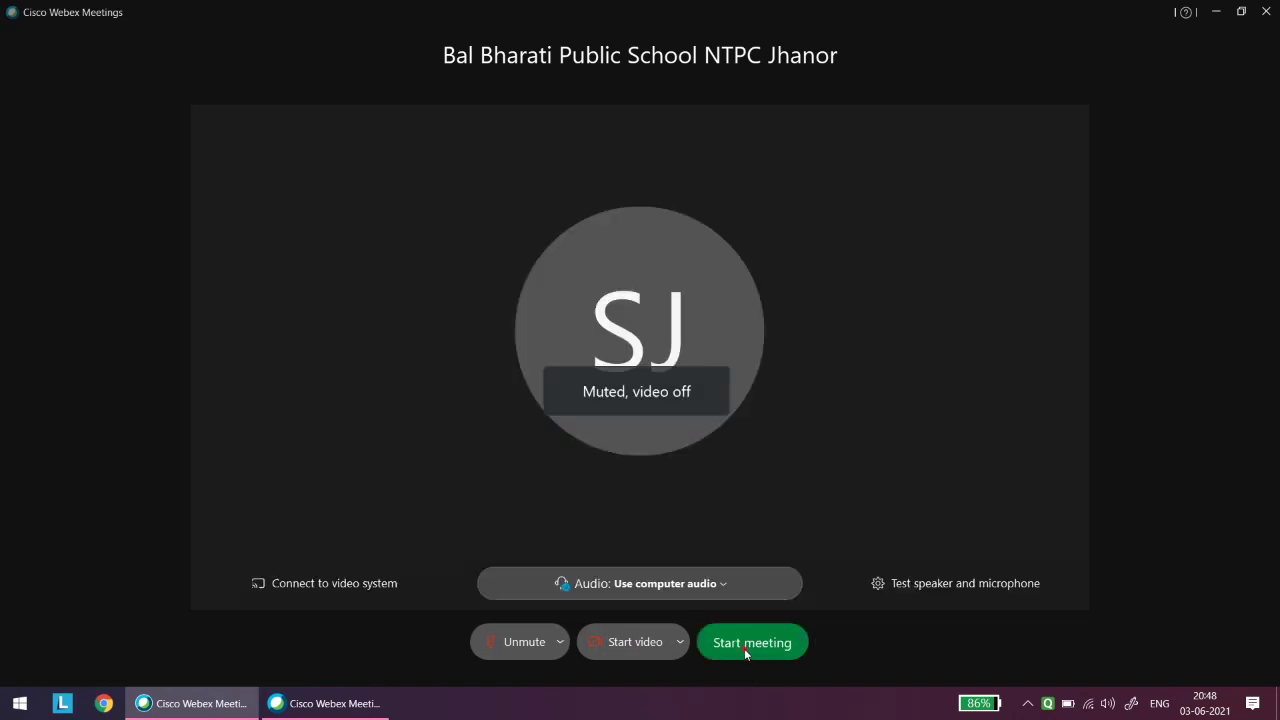
left_click(744, 648)
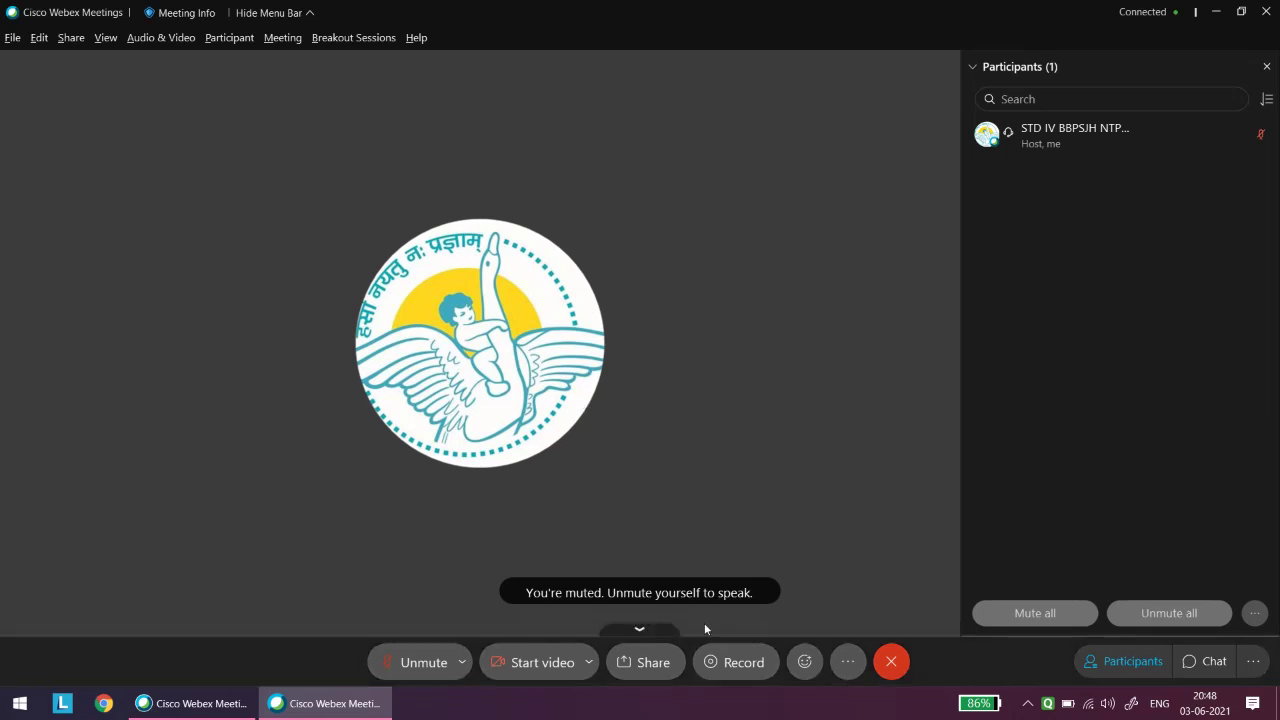
Share Screen 1 with the meeting.
left_click(646, 665)
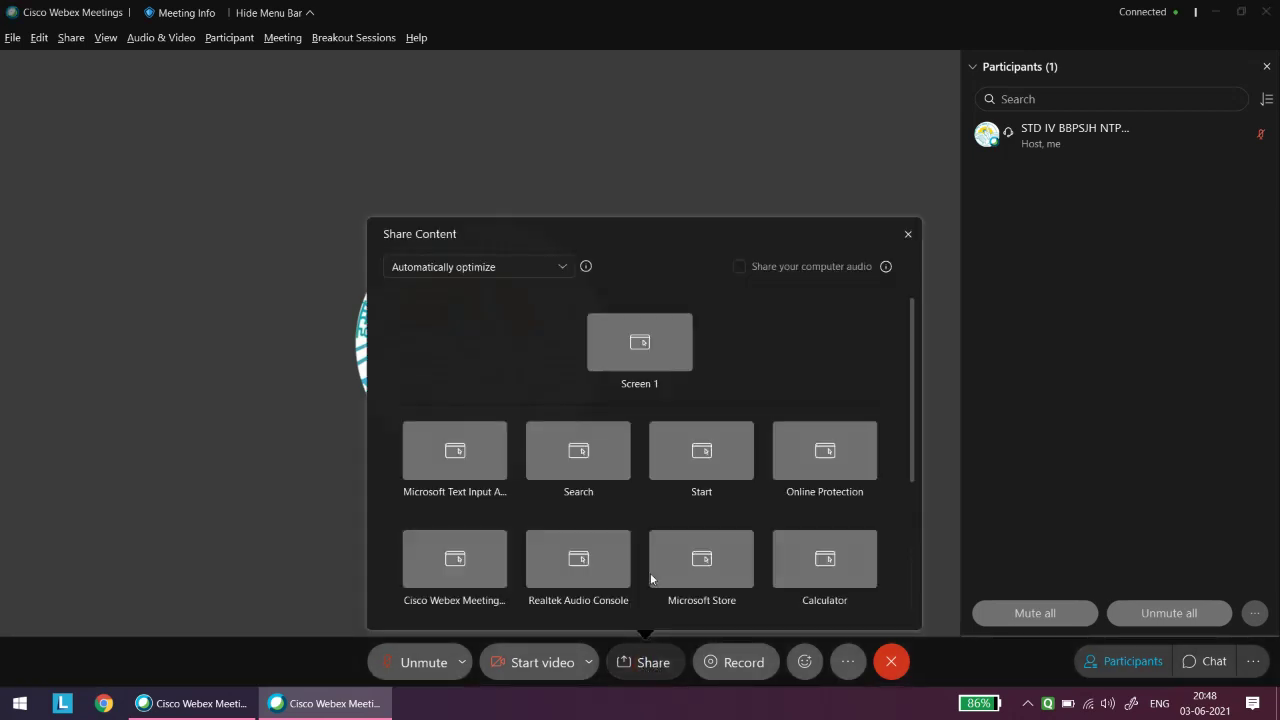
key("Escape")
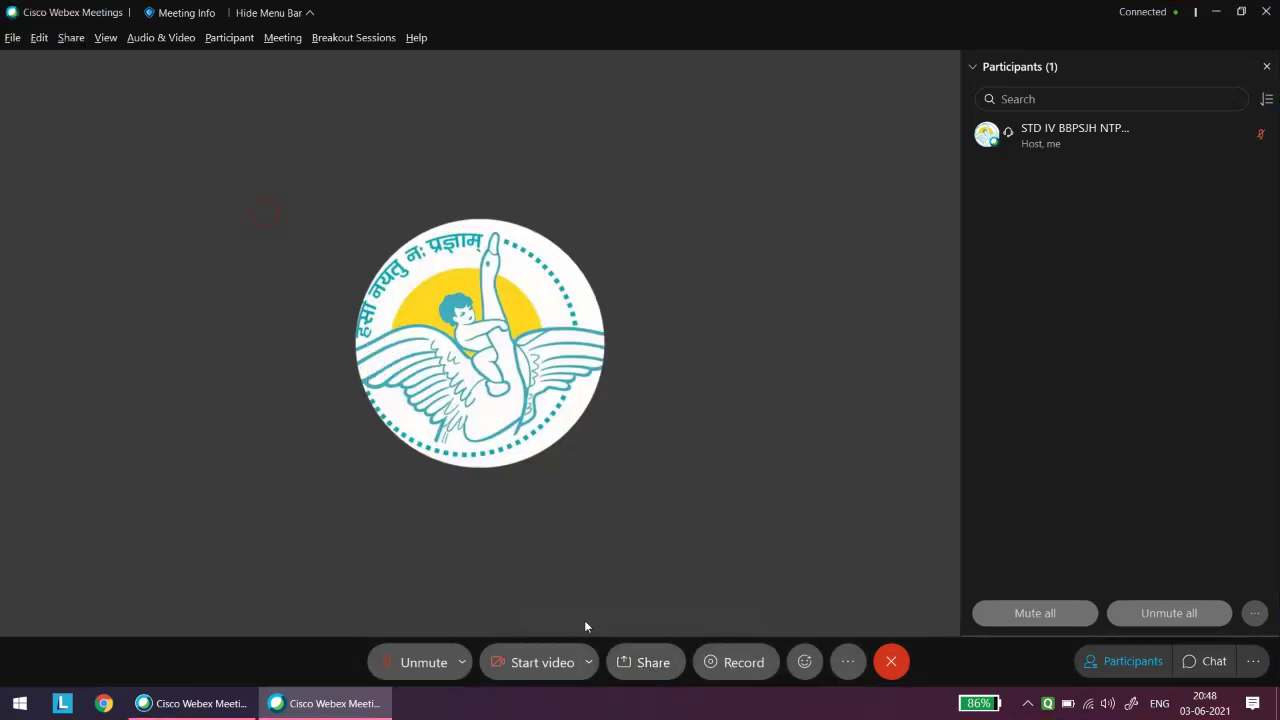
left_click(640, 673)
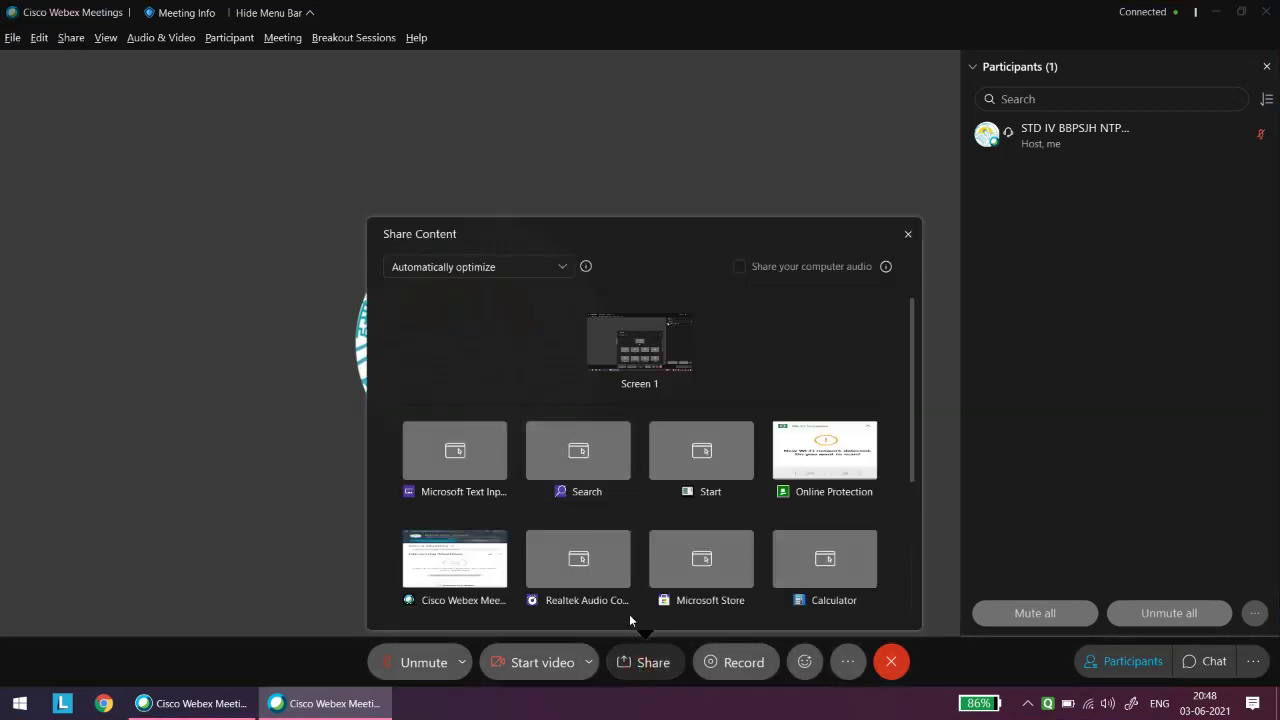
left_click(640, 345)
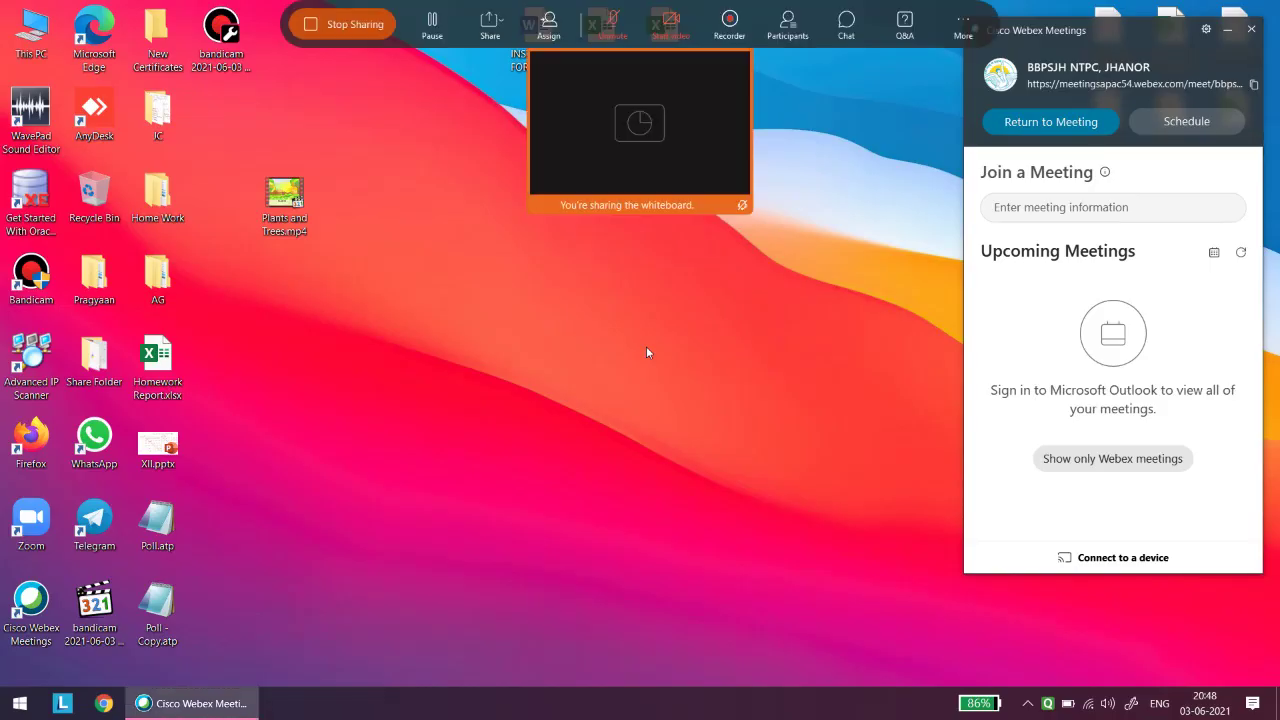
Play Plants and Trees.mp4 from the desktop on the shared screen, closing the player and ending the screen share.
double_click(285, 200)
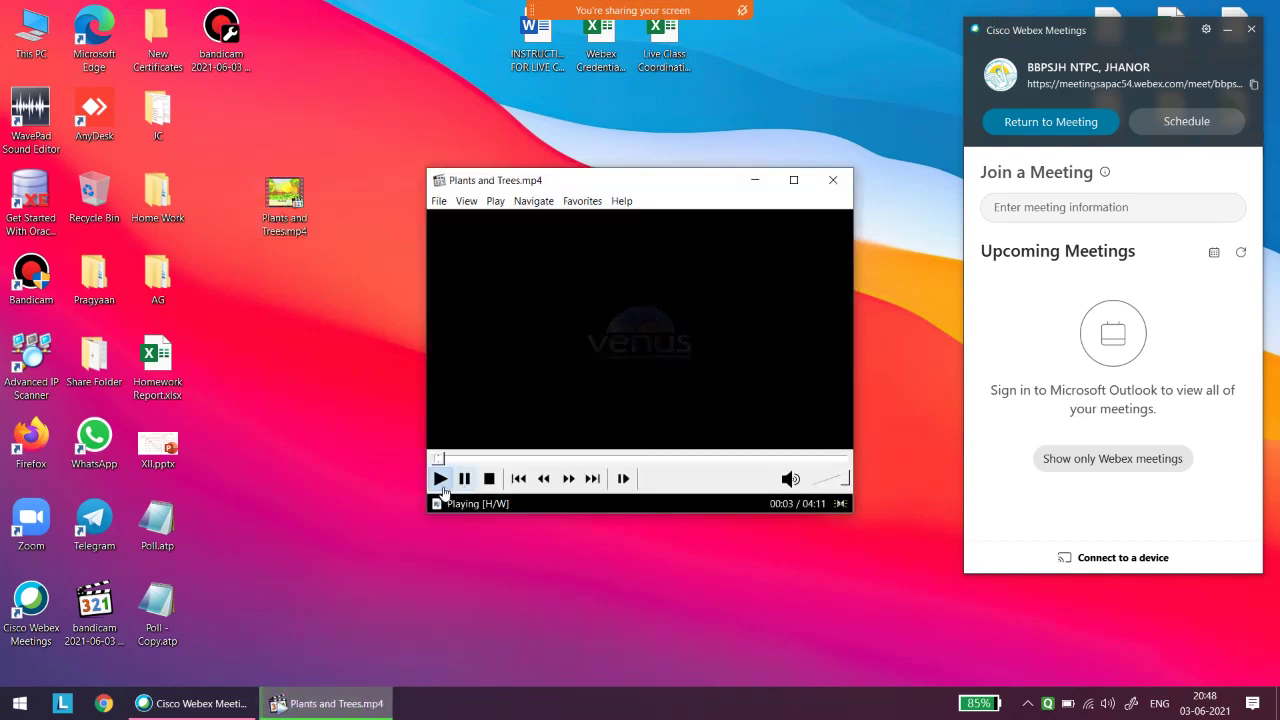
left_click(465, 481)
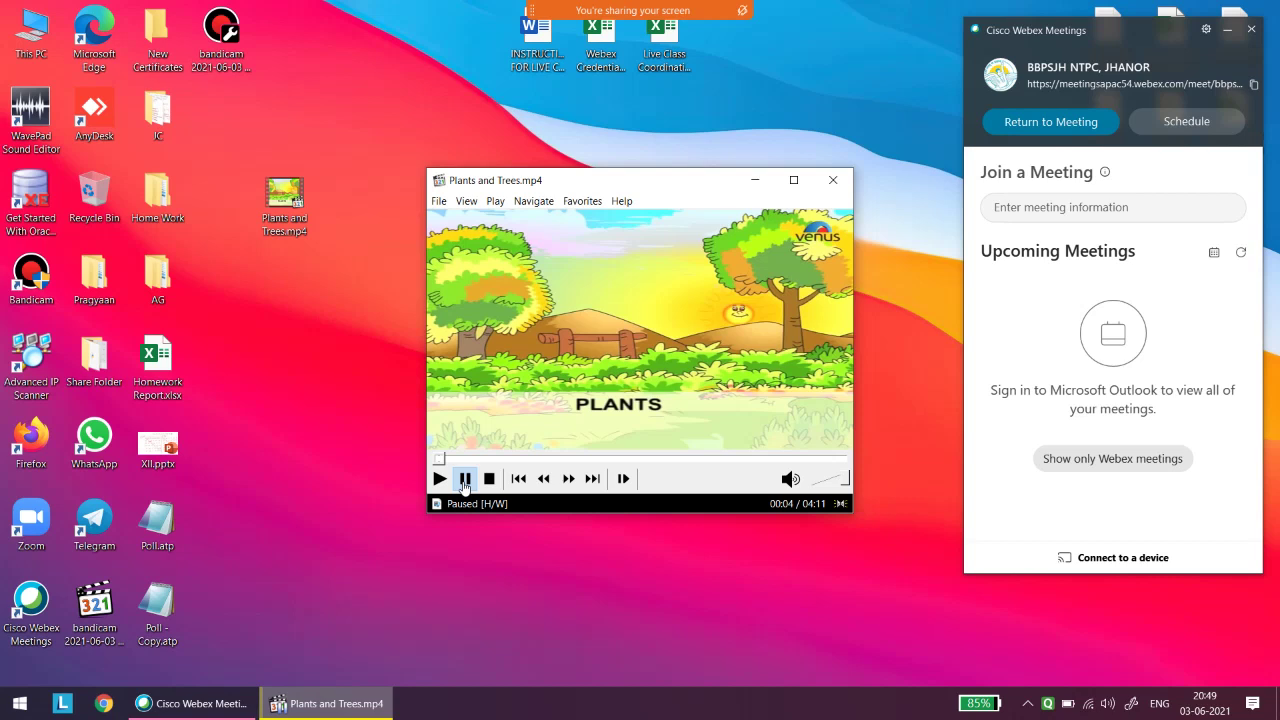
left_click(834, 182)
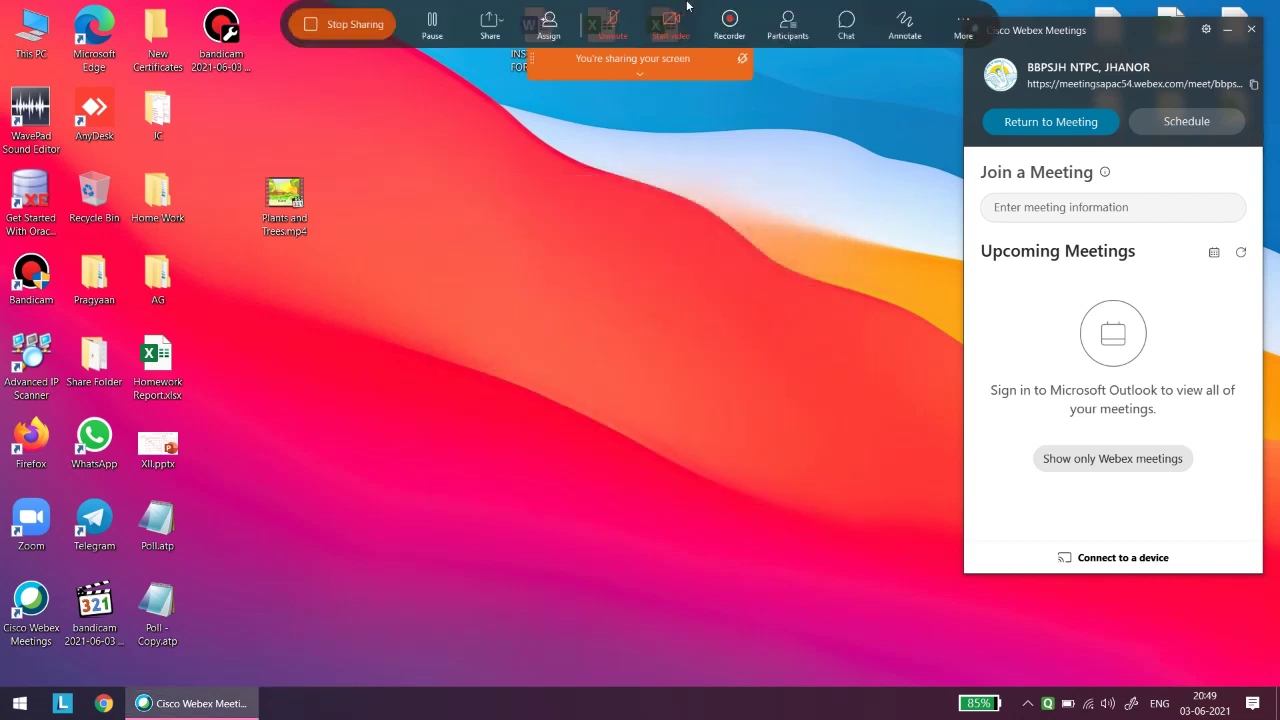
left_click(355, 24)
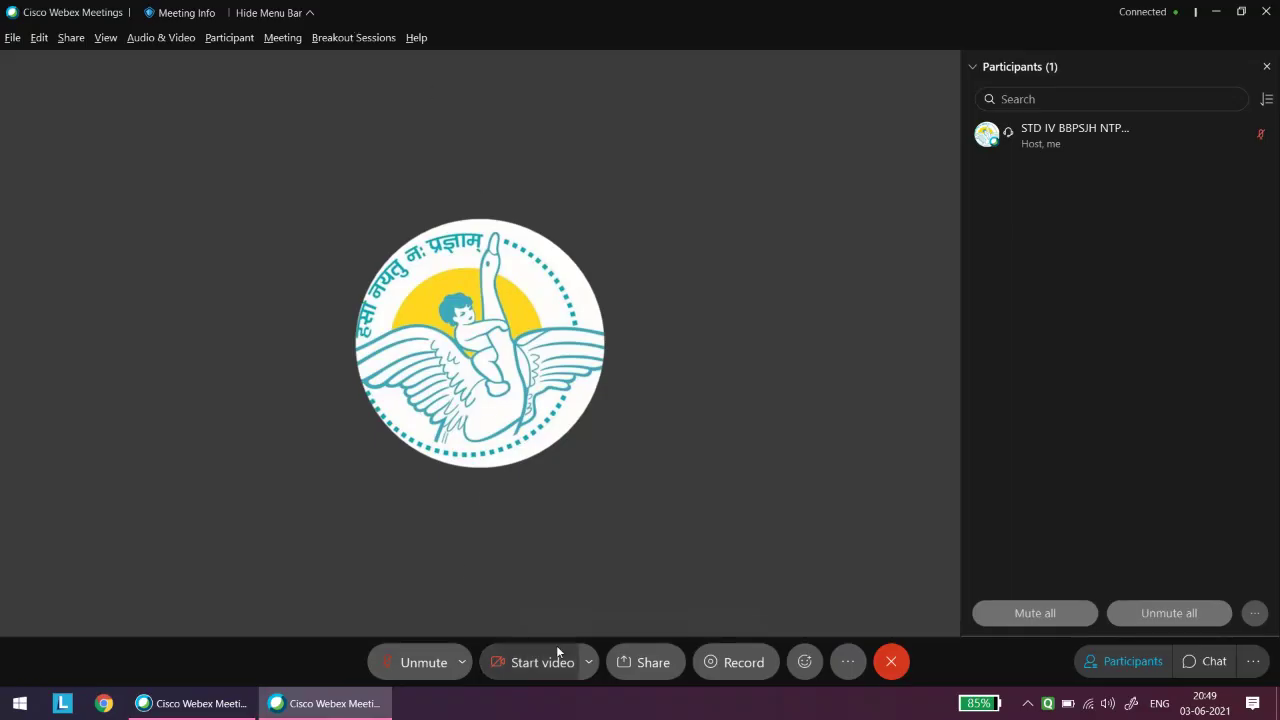
Share the Plants and Trees.mp4 file from the Desktop in the meeting and dismiss the notice about shared video files.
left_click(648, 663)
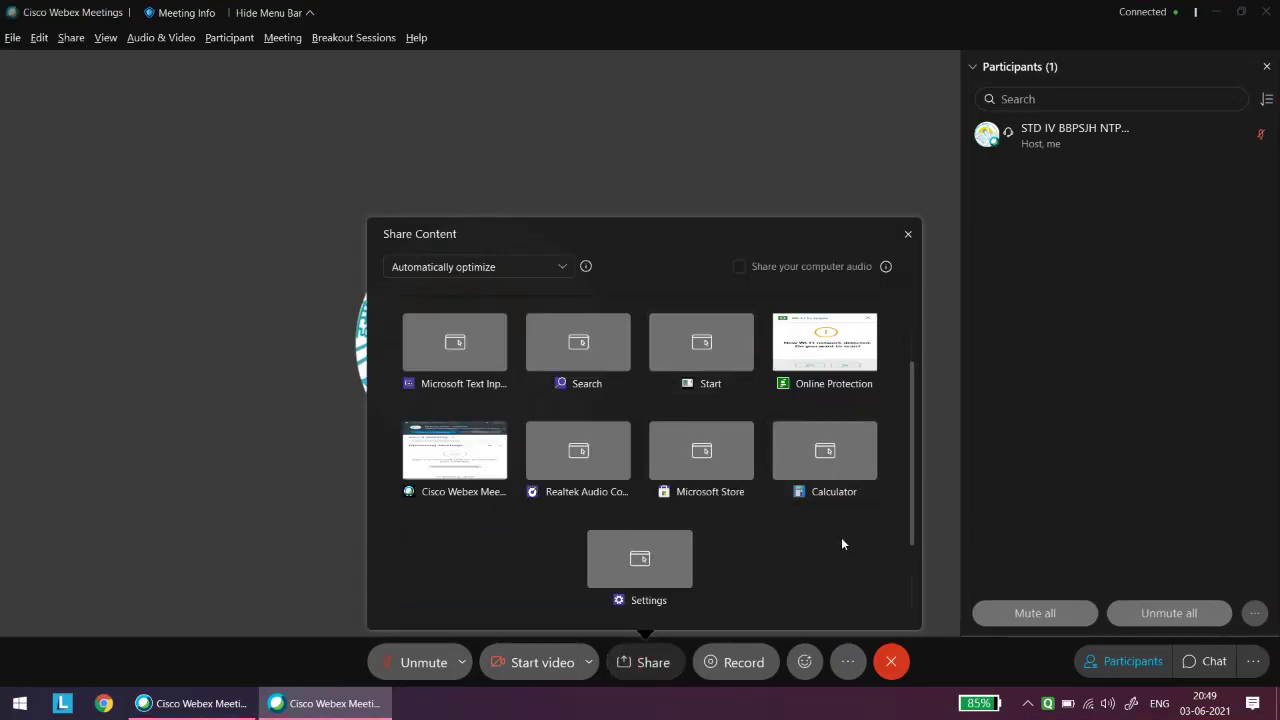
scroll(816, 537, "up", 2)
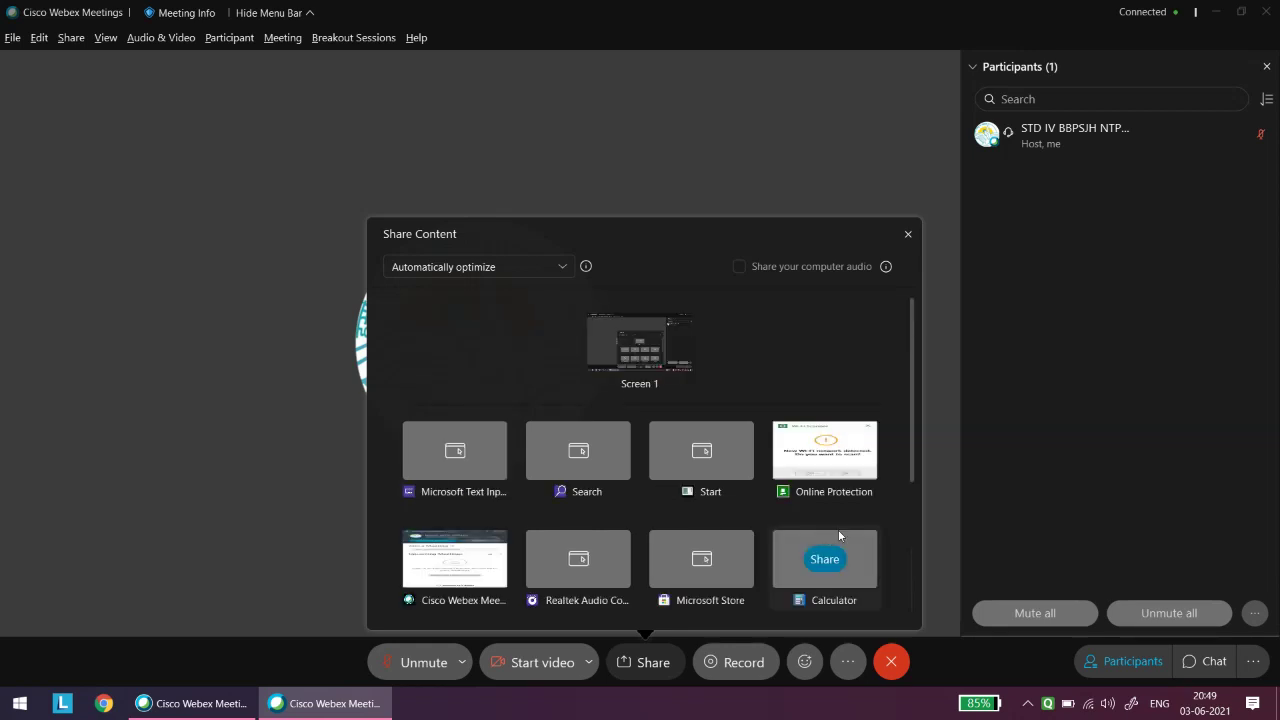
scroll(848, 370, "down", 2)
scroll(688, 450, "up", 2)
scroll(660, 420, "down", 3)
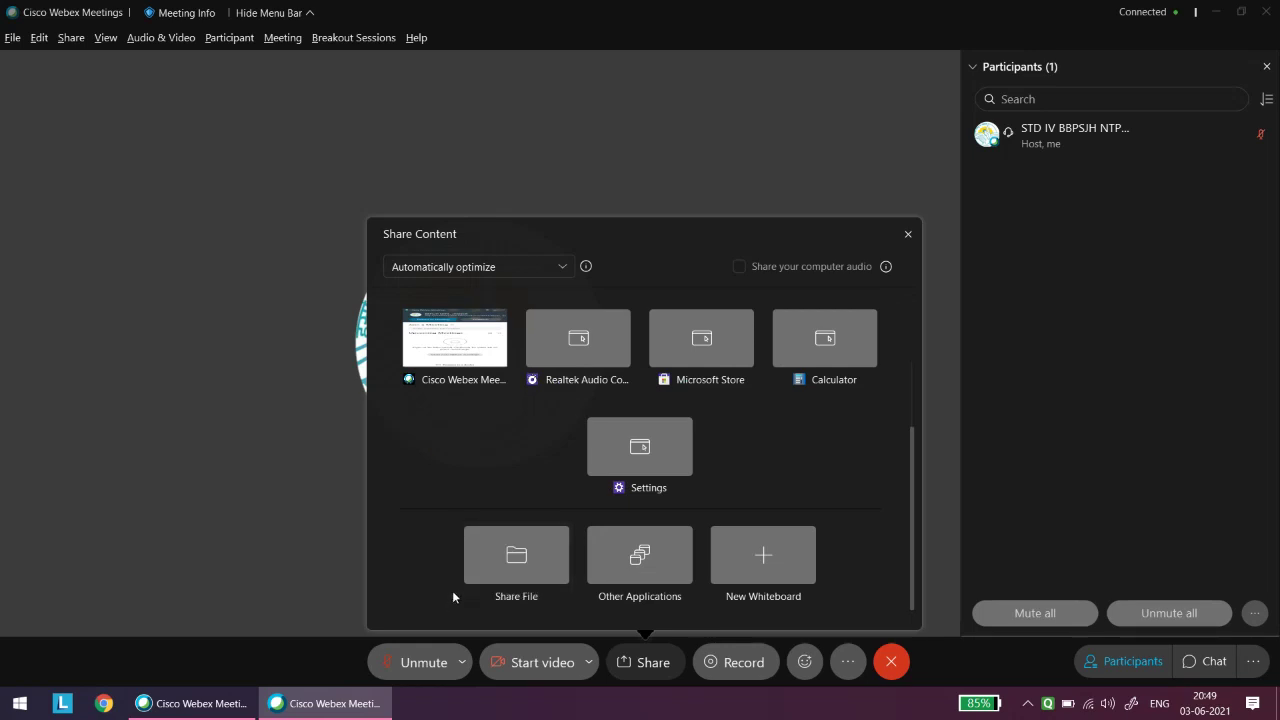
left_click(516, 558)
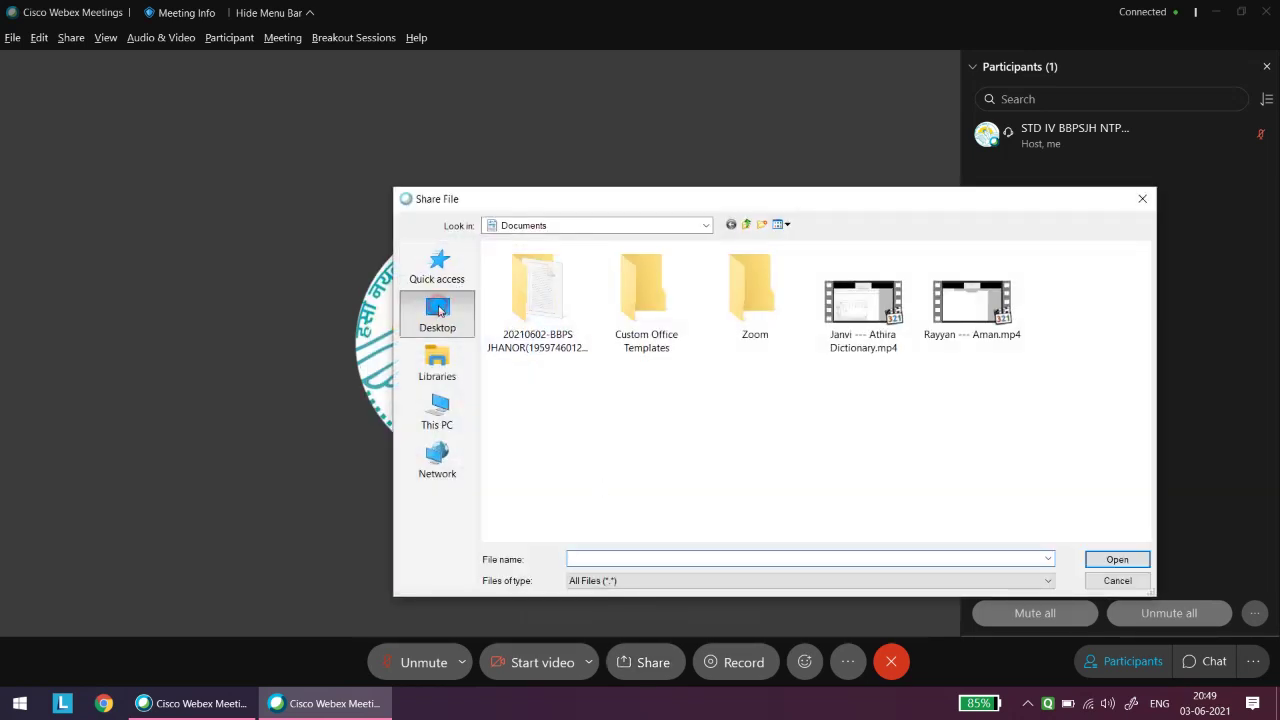
left_click(438, 311)
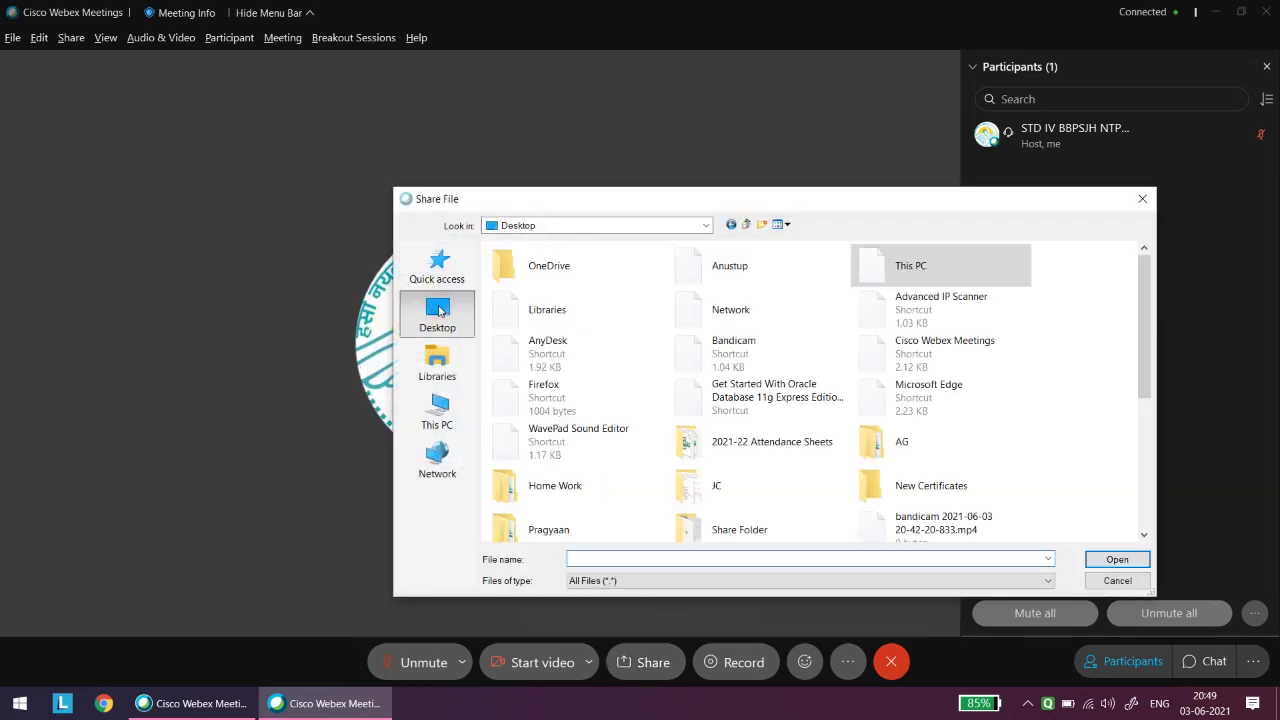
scroll(996, 378, "down", 3)
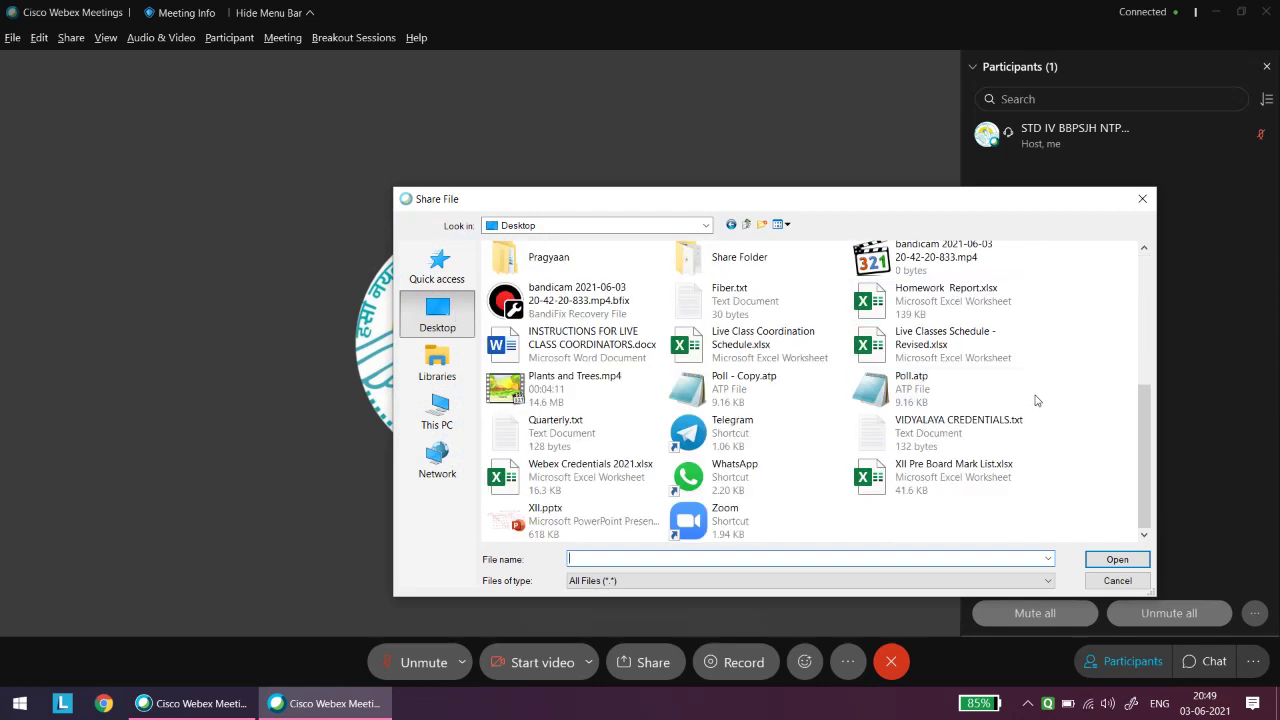
double_click(582, 394)
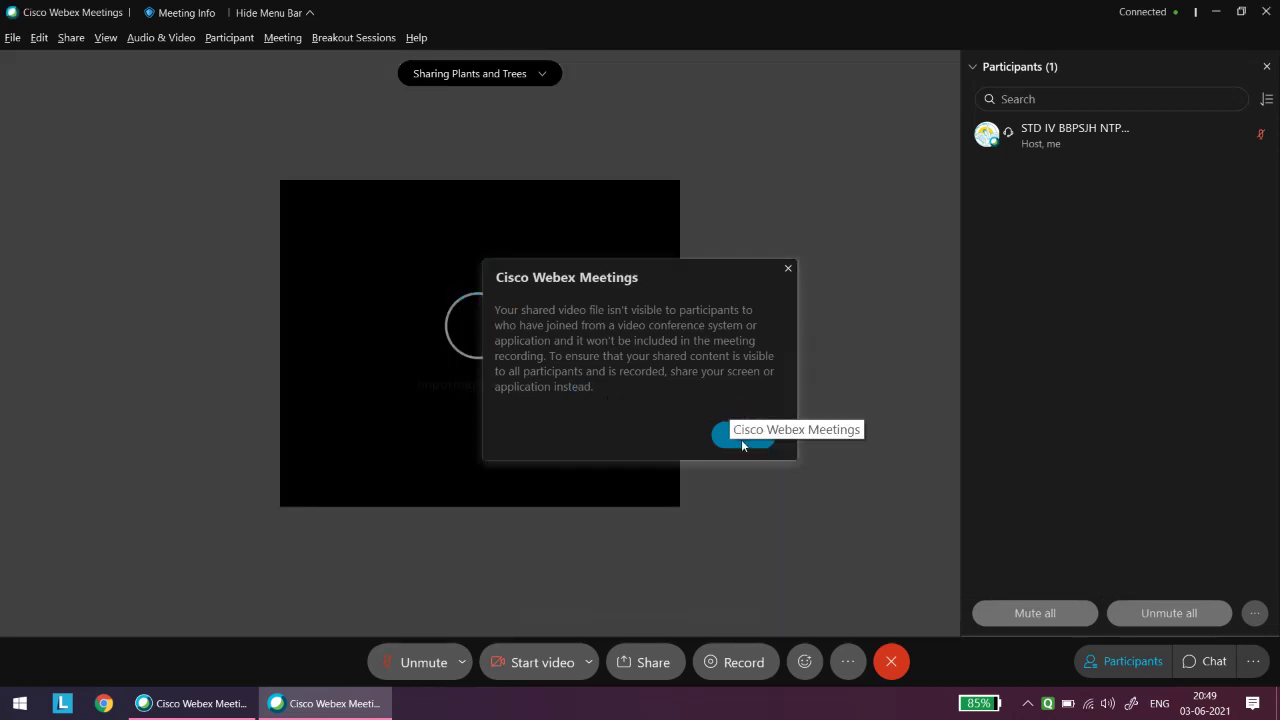
left_click(731, 444)
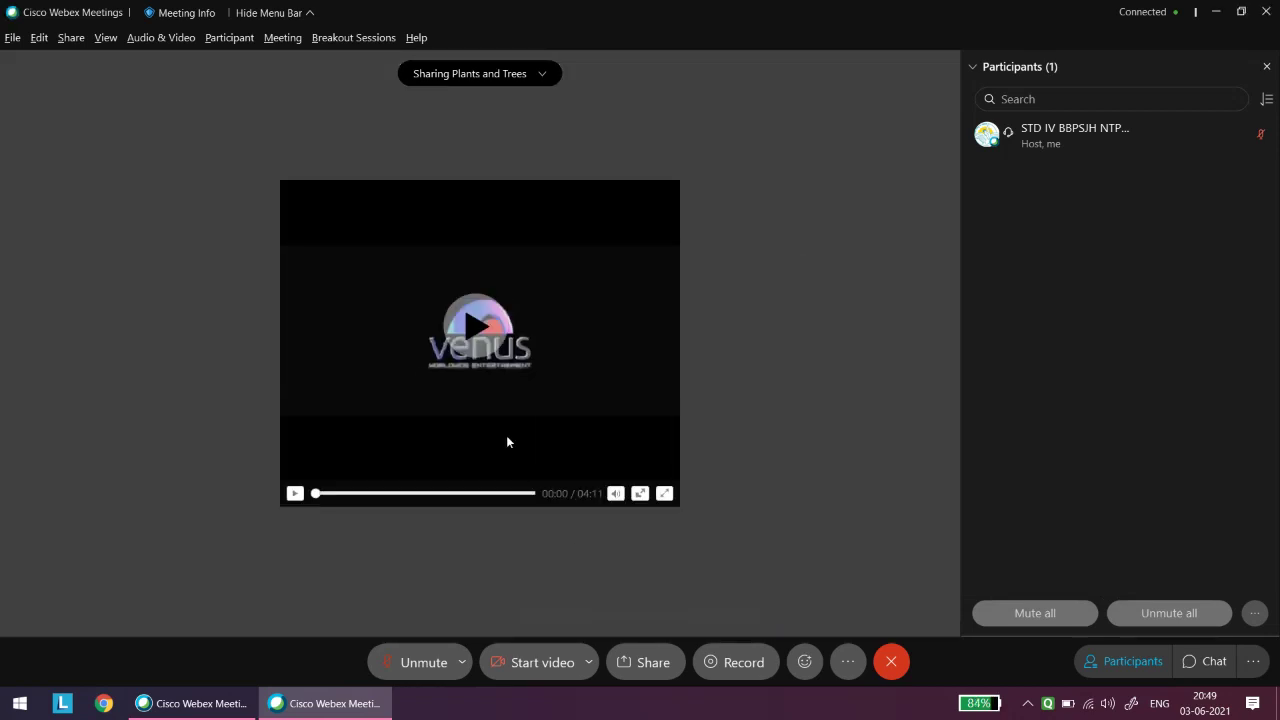
Test playback of the shared Plants and Trees video by playing and pausing it twice.
left_click(476, 328)
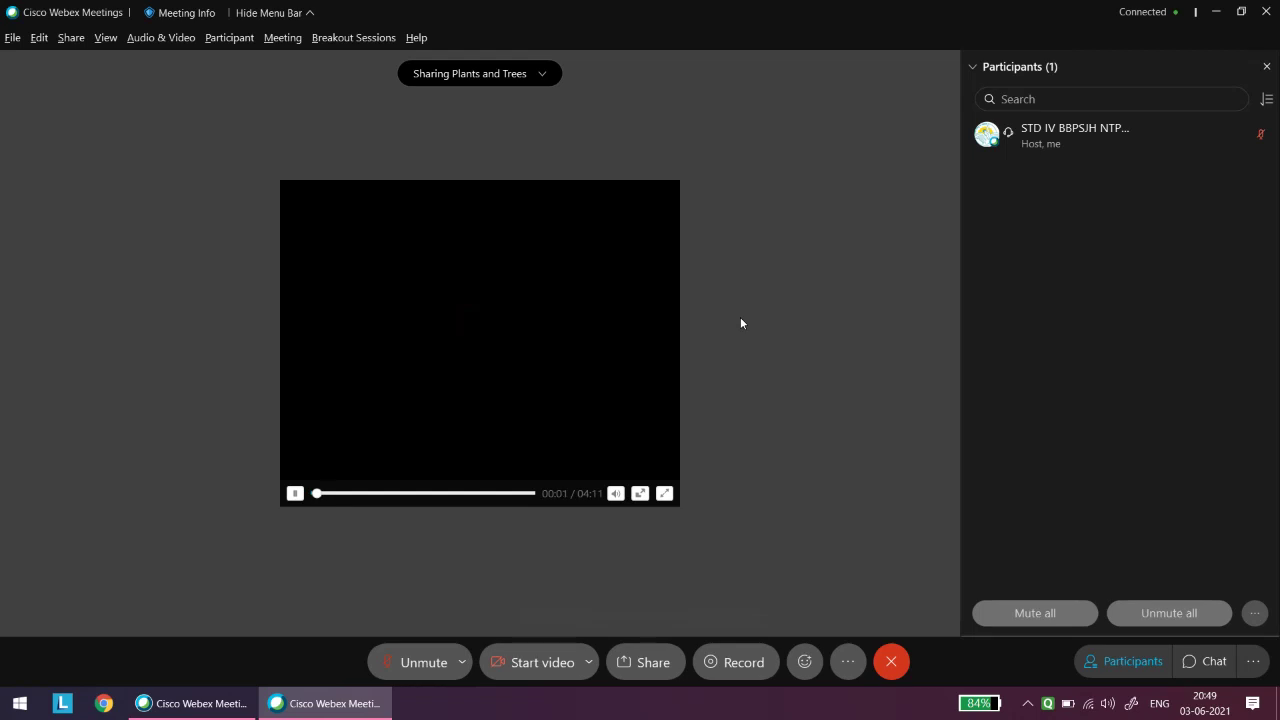
left_click(292, 494)
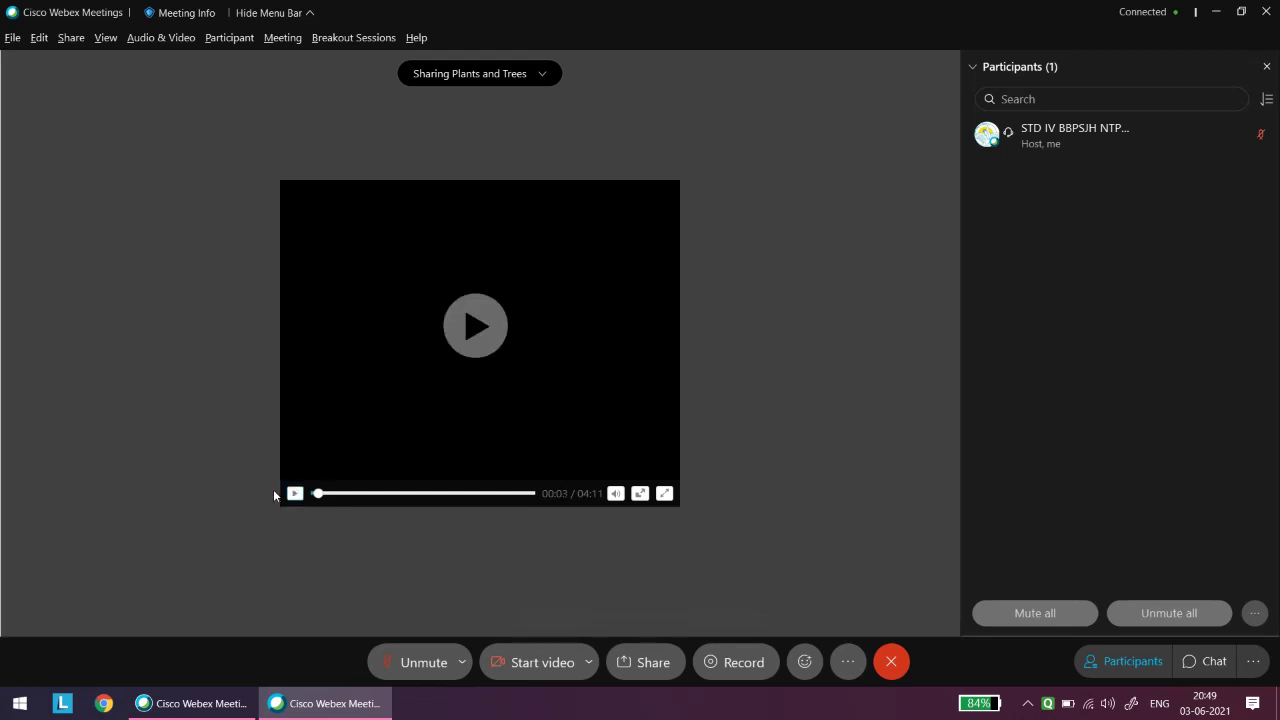
left_click(478, 327)
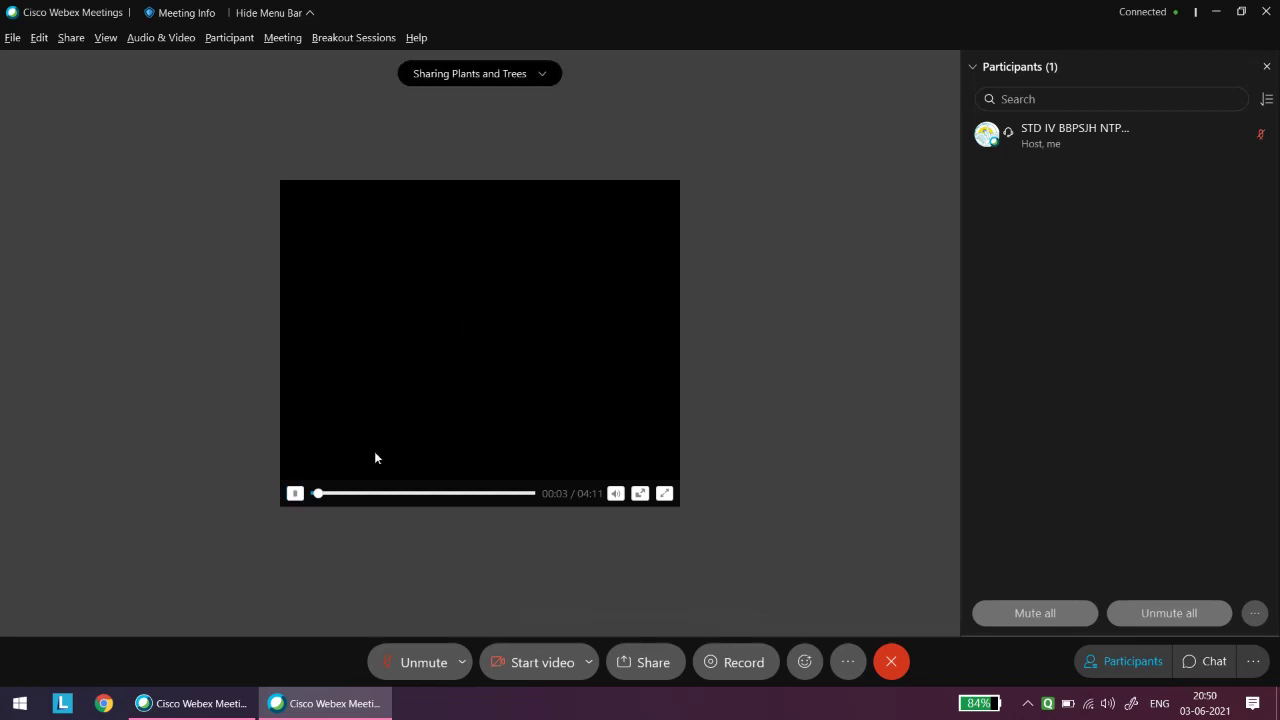
left_click(296, 495)
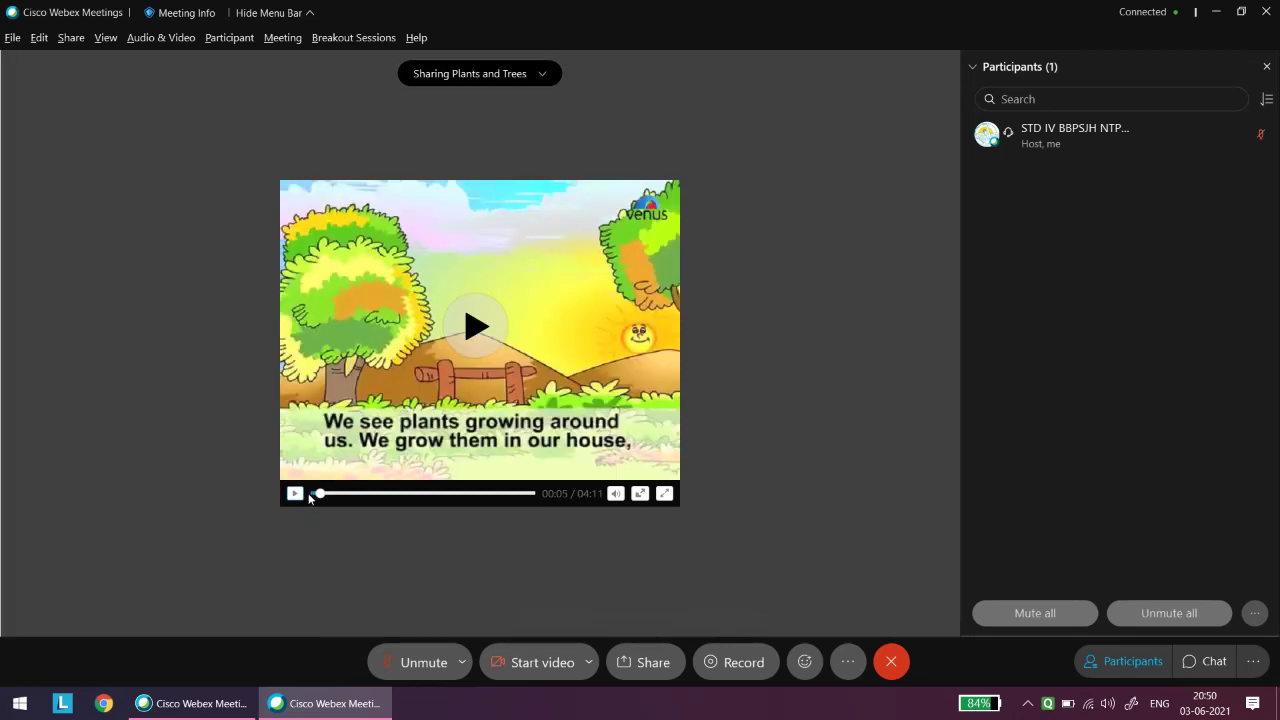
Play the shared Plants and Trees video briefly, skip ahead to about 02:04, and play it from there before pausing.
left_click(480, 325)
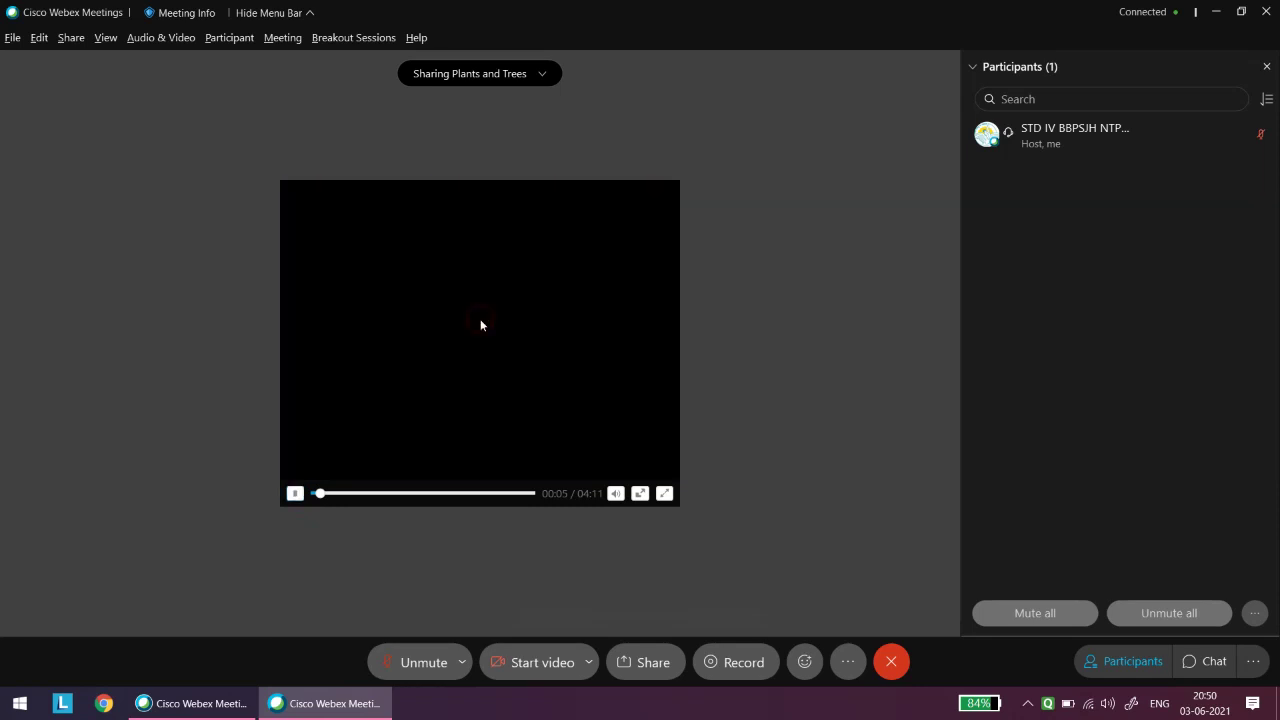
left_click(293, 498)
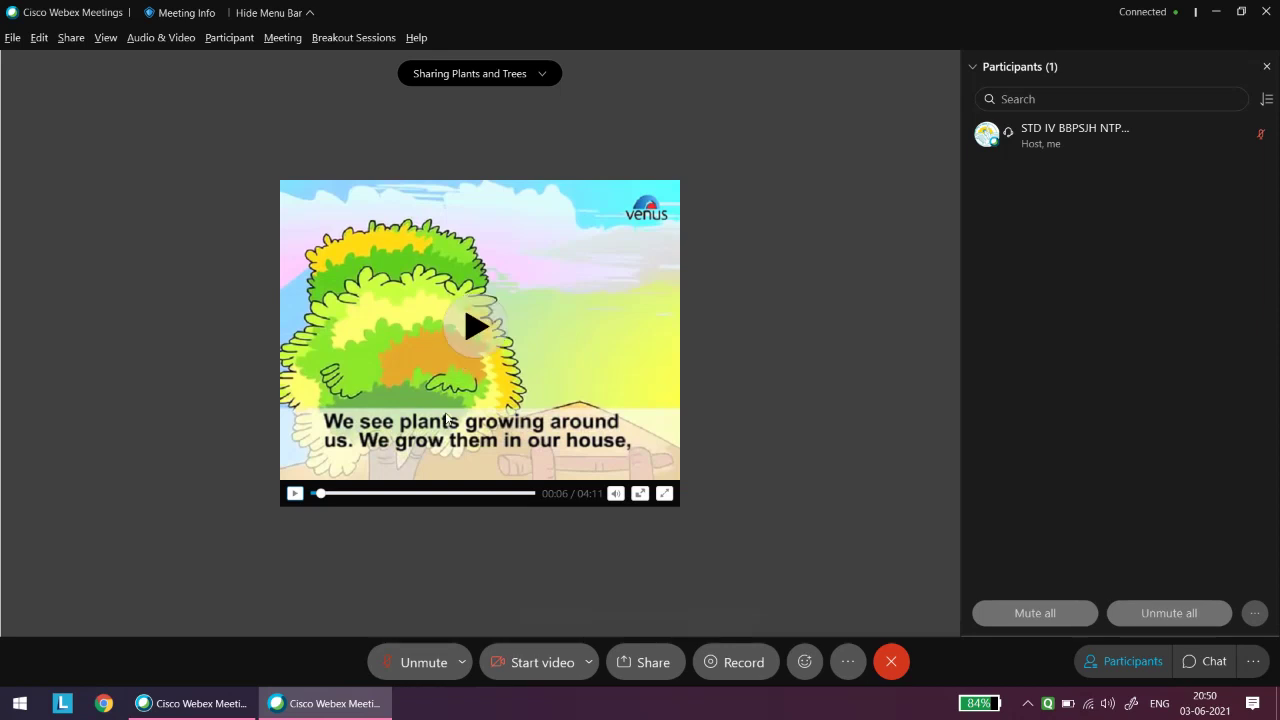
left_click_drag(318, 494, 421, 493)
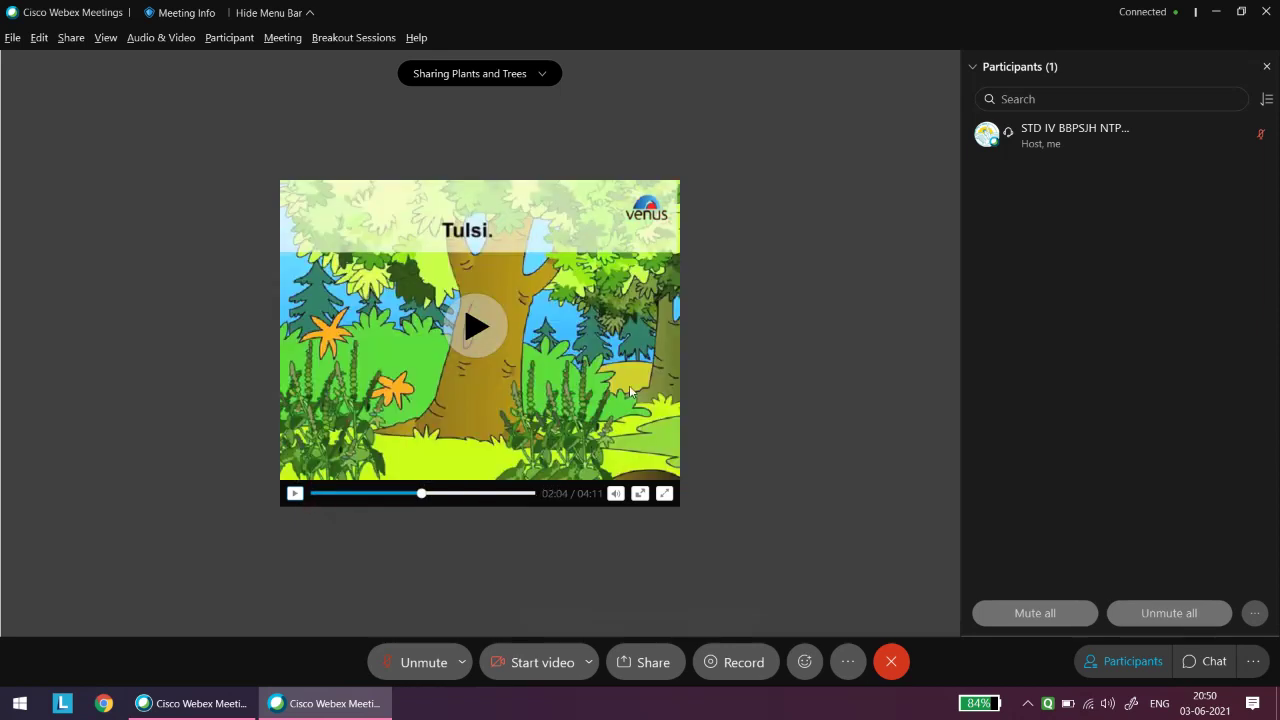
left_click(456, 342)
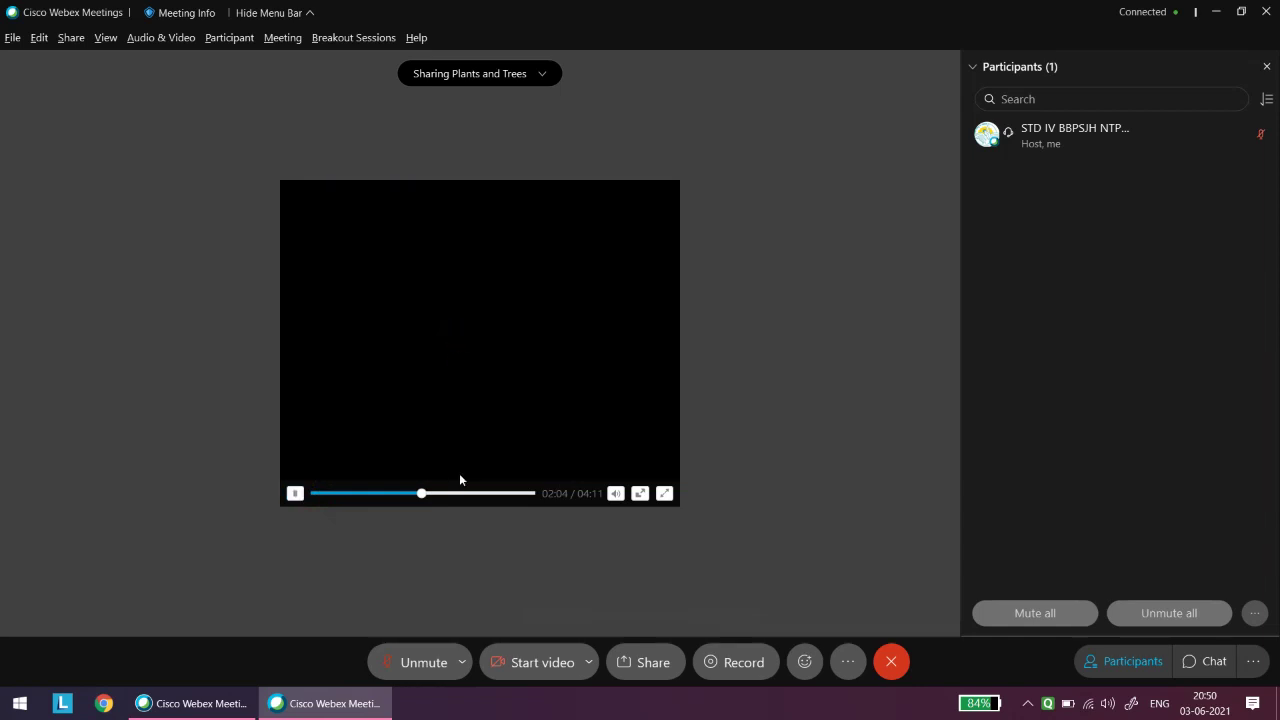
left_click(295, 494)
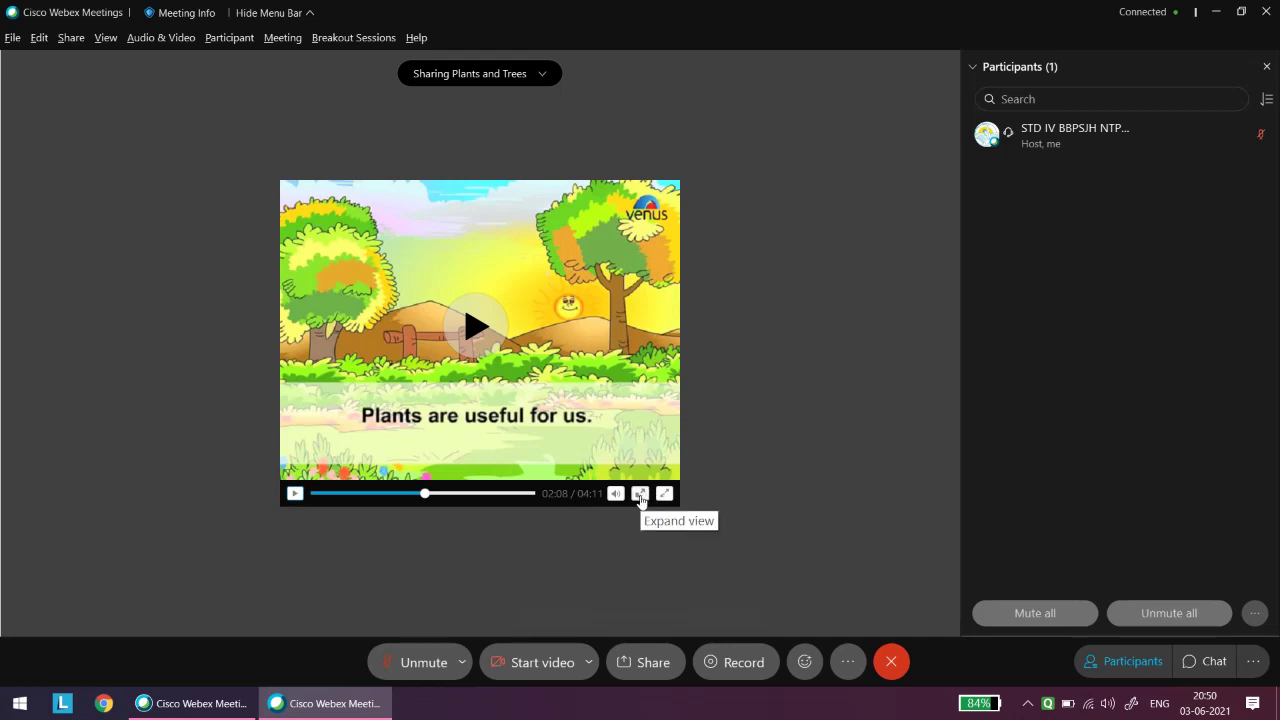
Expand the shared video's view within the meeting window, and switch it to full screen and back.
left_click(641, 494)
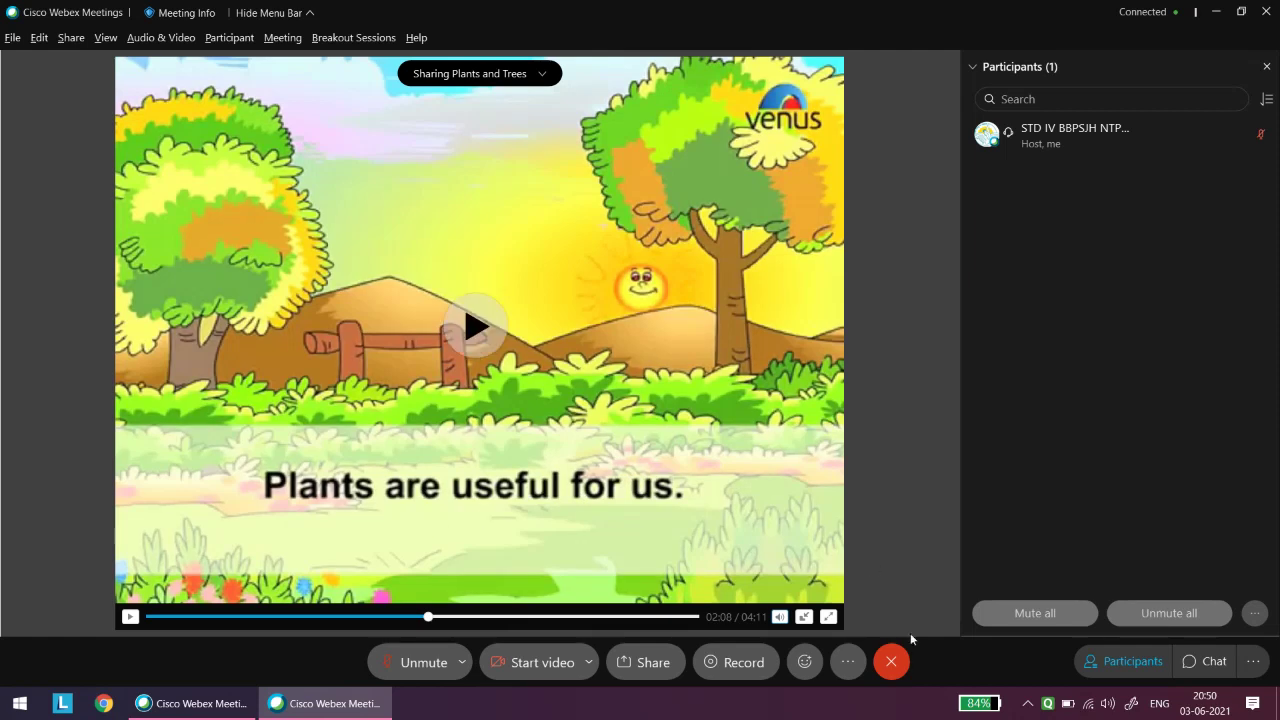
left_click(830, 620)
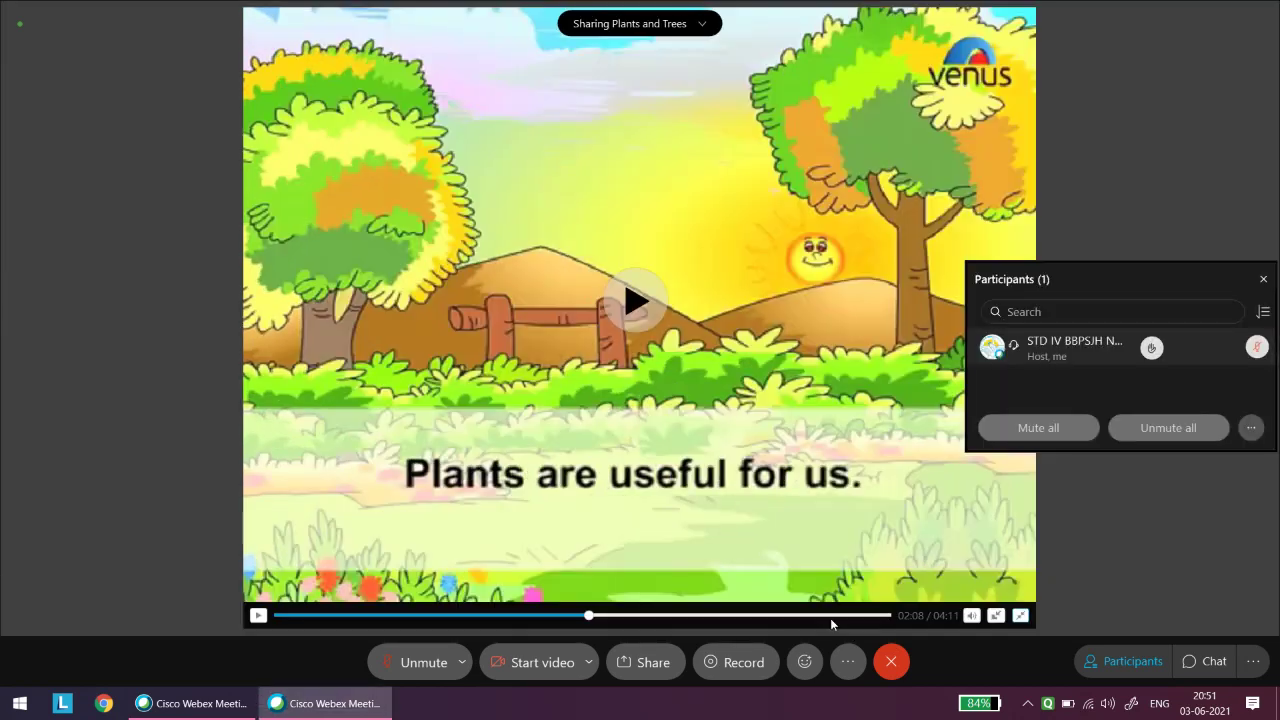
left_click(1021, 617)
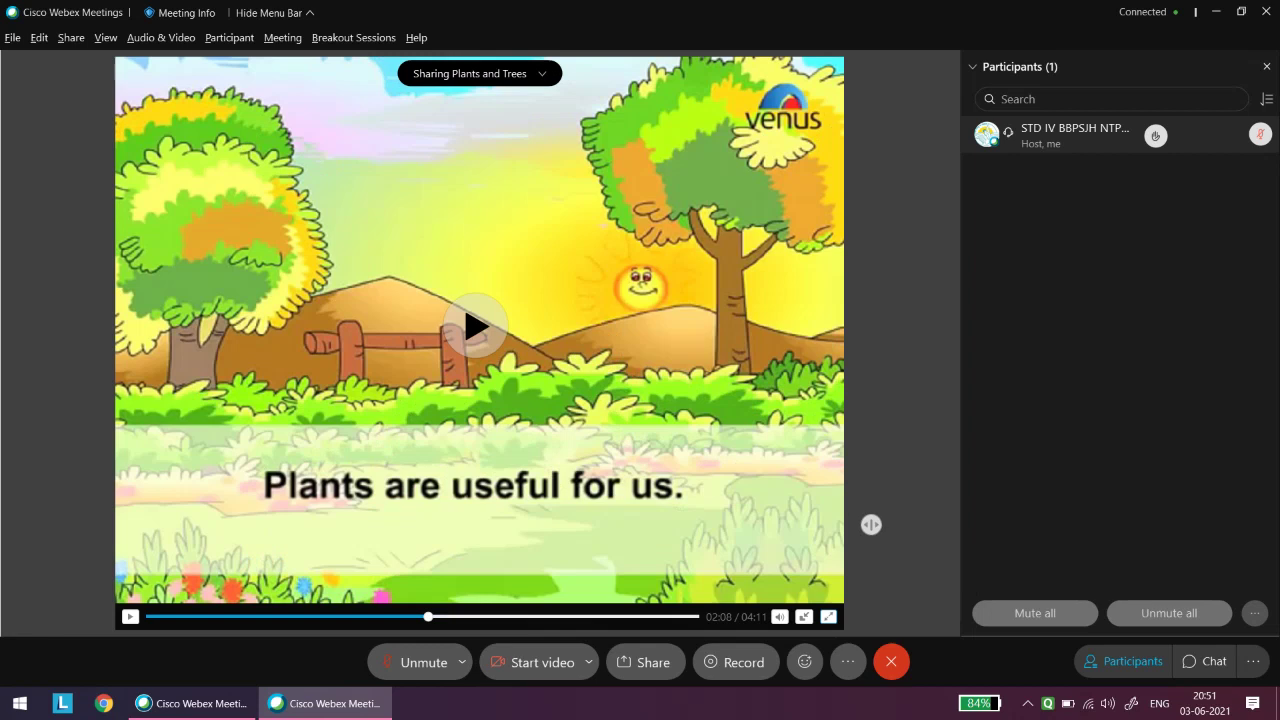